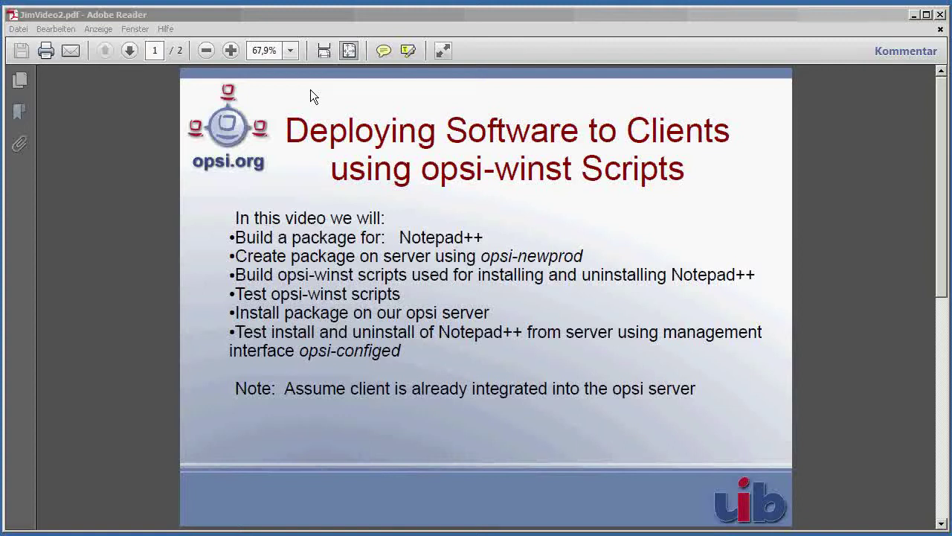
# Highlight the opsi-newprod command on the slide, then clear the highlight.
pyautogui.click(316, 16)
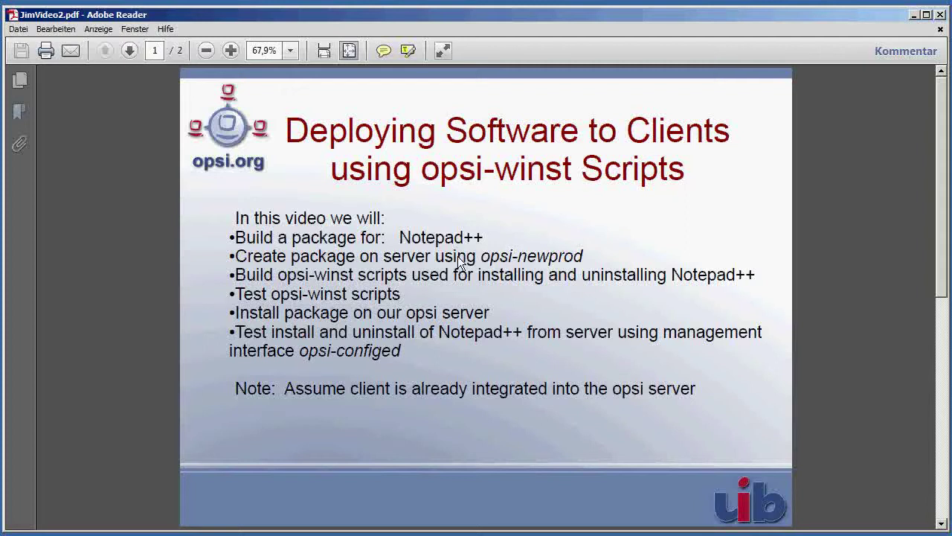
pyautogui.moveTo(481, 260); pyautogui.dragTo(578, 264)
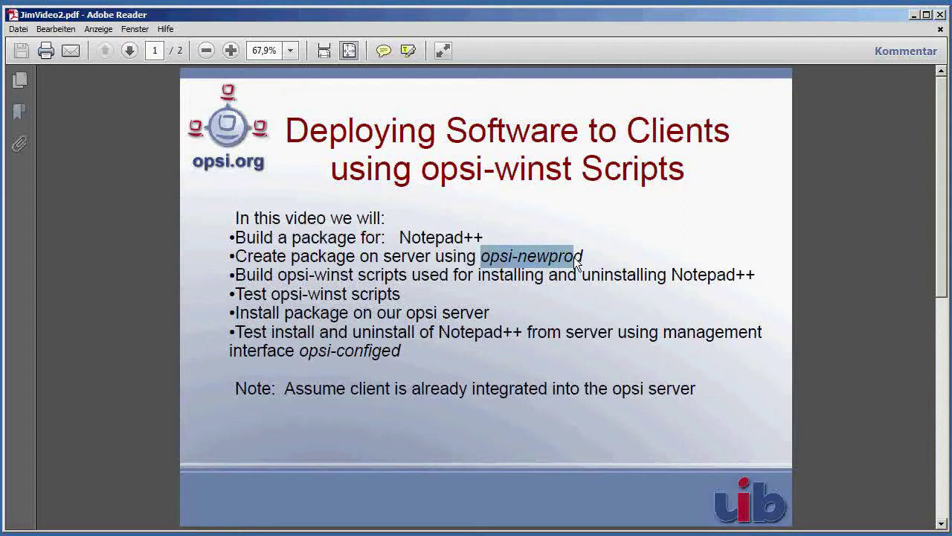
pyautogui.click(334, 277)
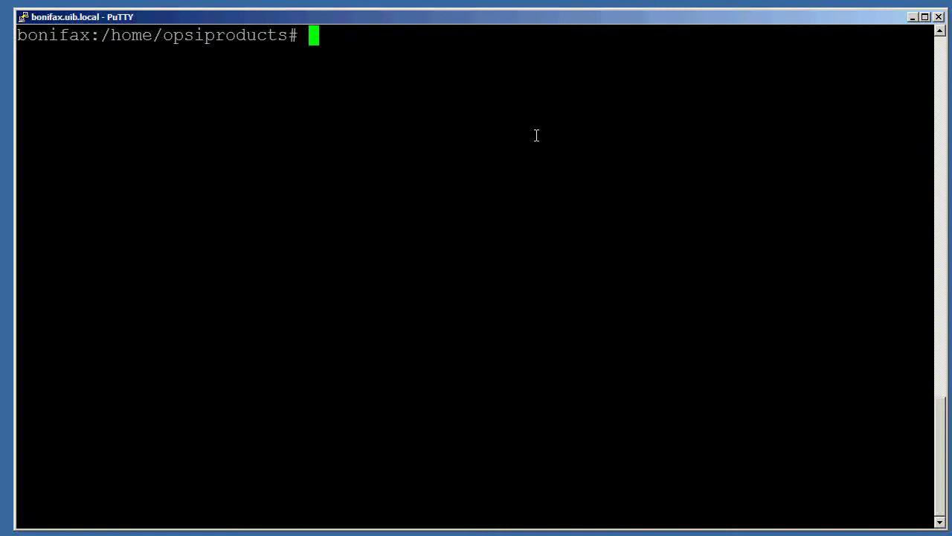
# Change into /home/opsiproducts, launch opsi-newprod, and keep localboot as the product type.
pyautogui.write('cd ')
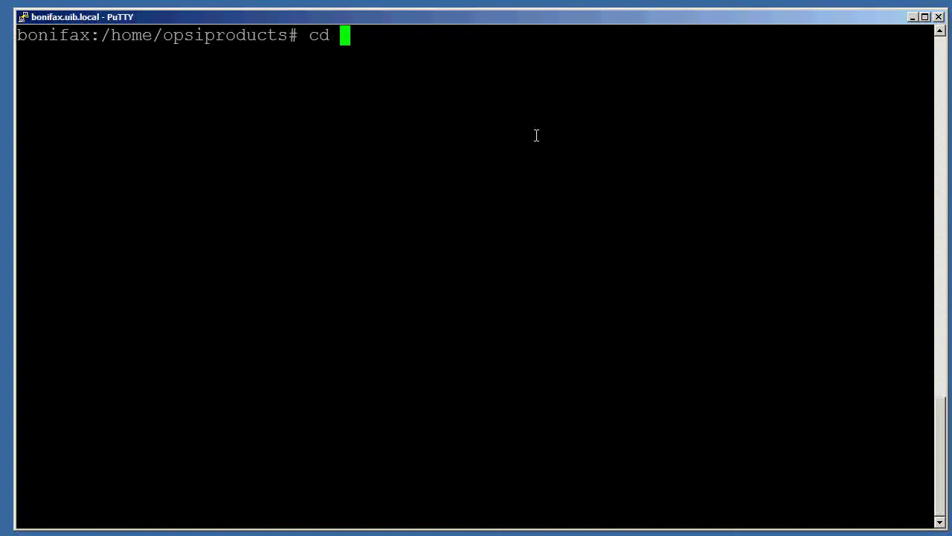
pyautogui.write('/home/opsi')
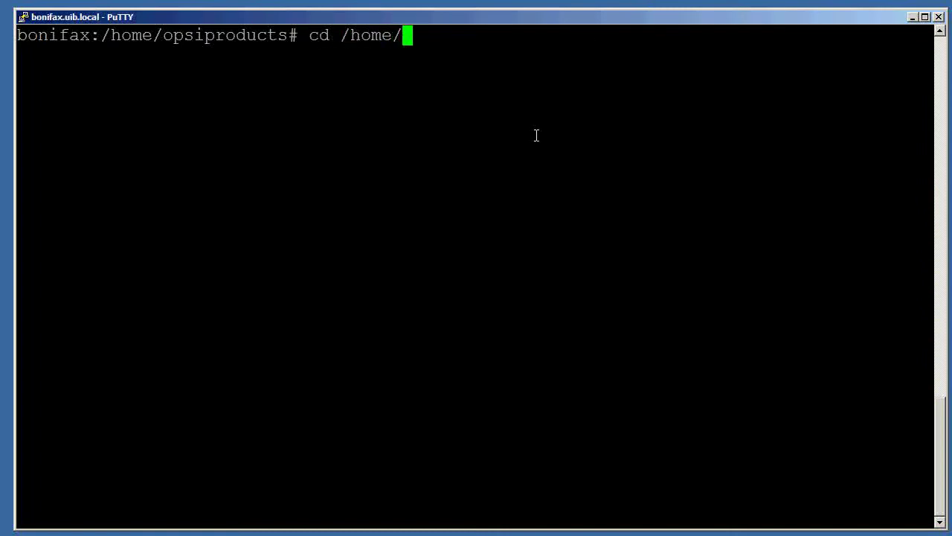
pyautogui.write('products')
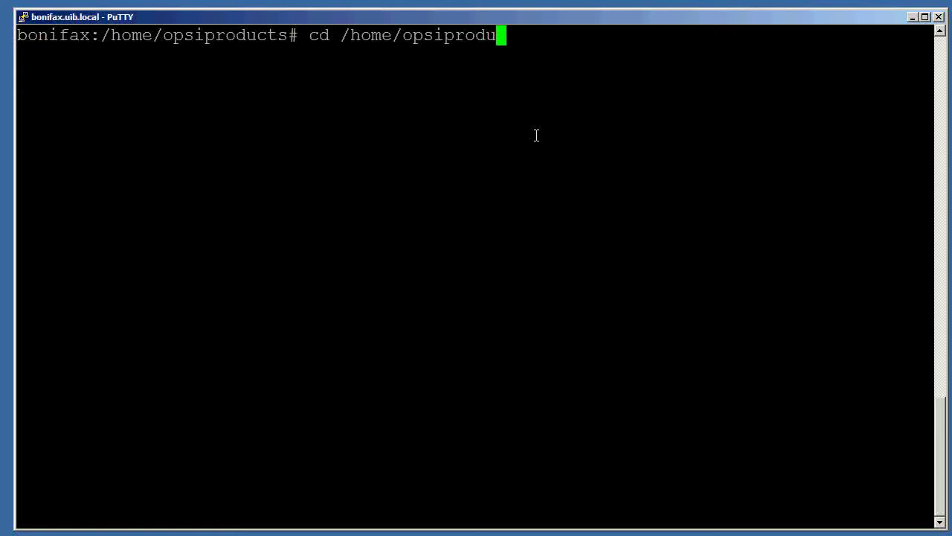
pyautogui.write('/')
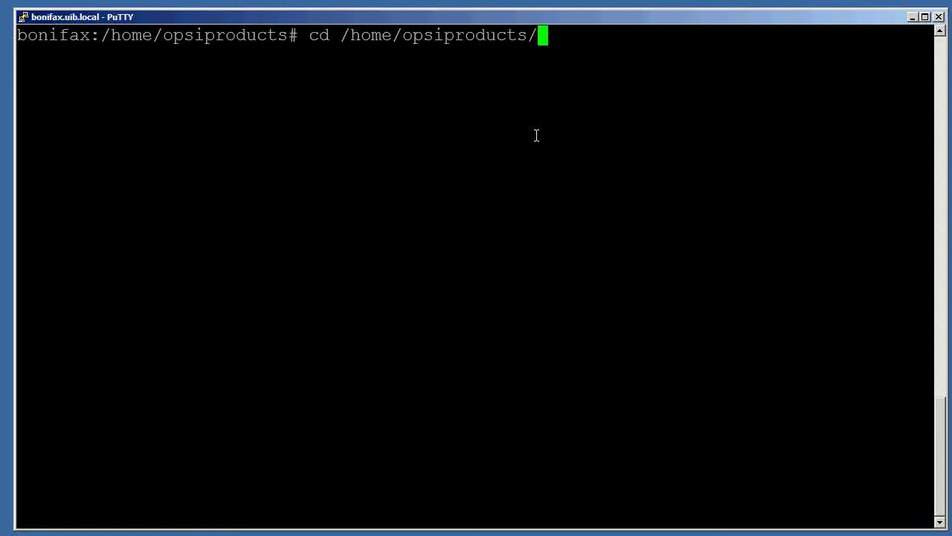
pyautogui.press('Return')
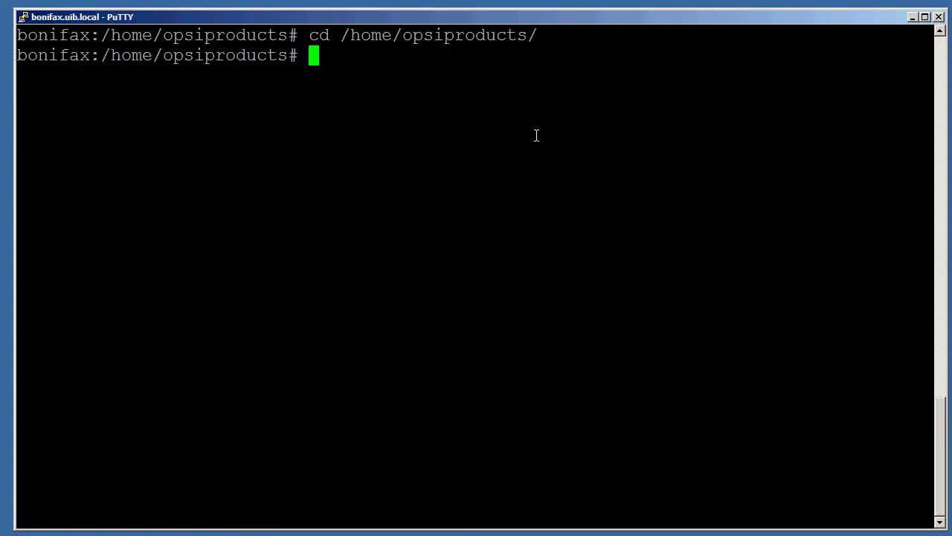
pyautogui.write('opsi-new')
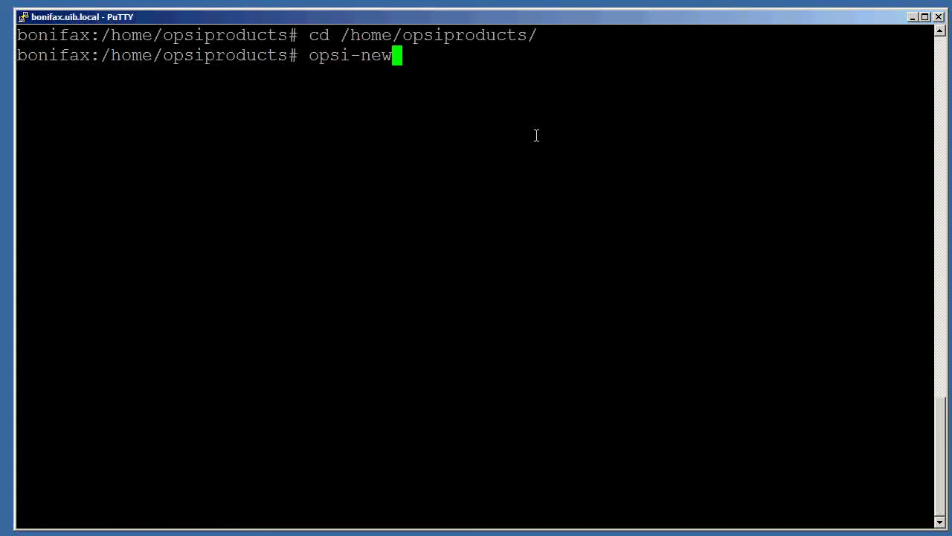
pyautogui.write('prod')
pyautogui.press('Return')
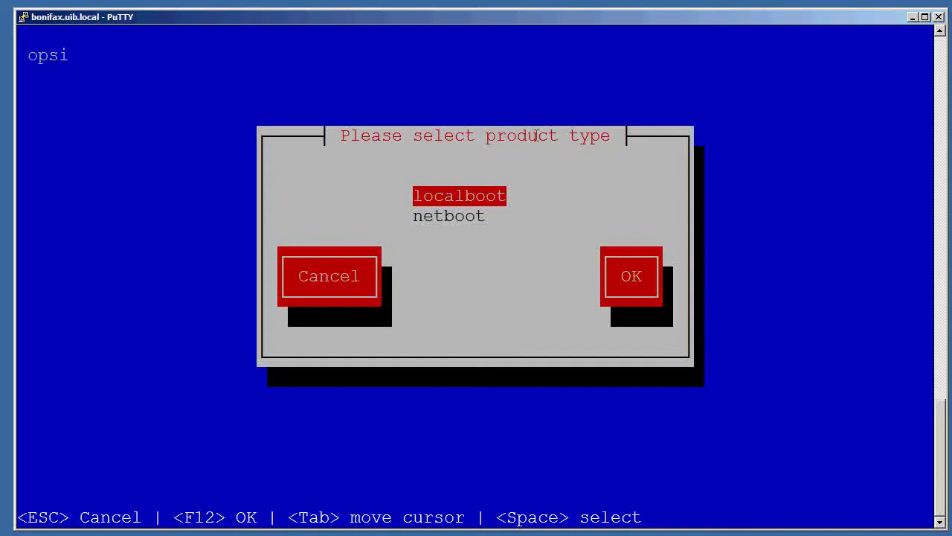
pyautogui.press('Tab')
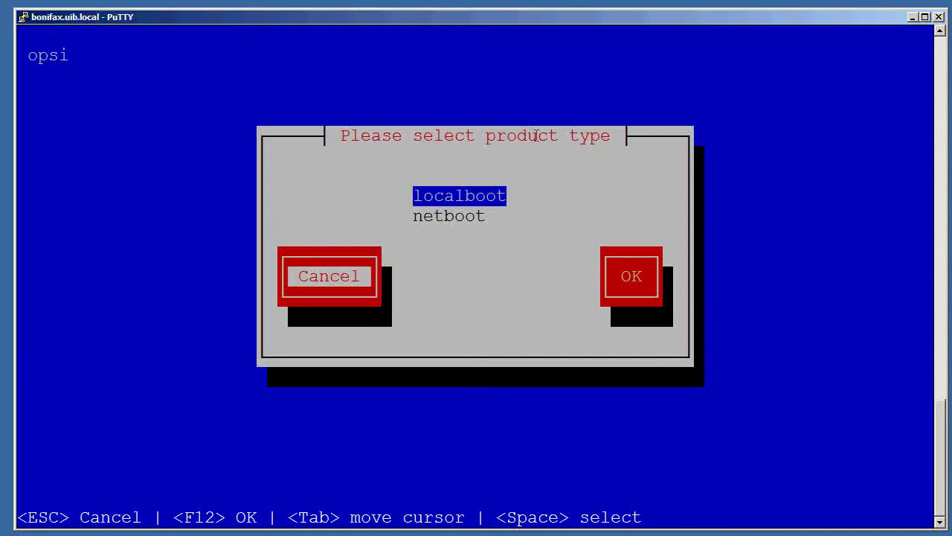
pyautogui.press('Tab')
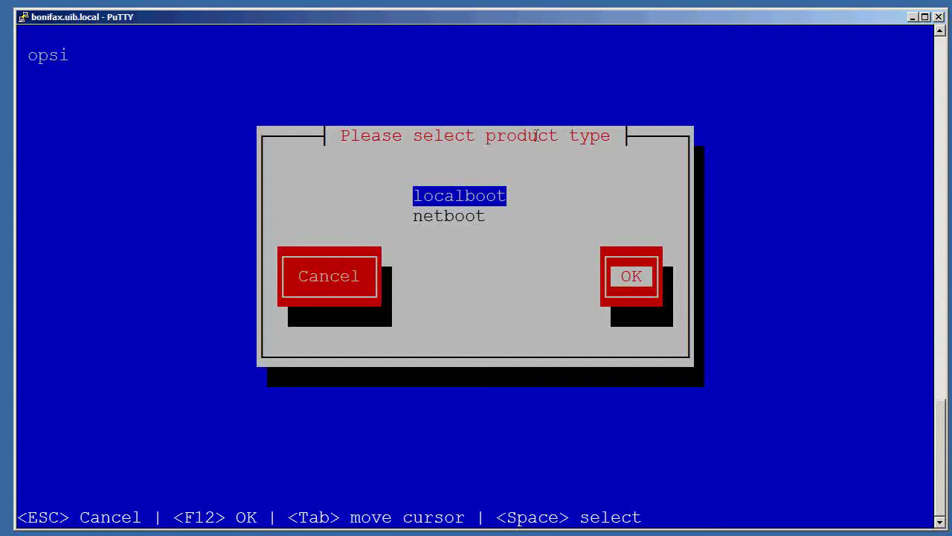
# Enter product id notepadpp, name Notepad++ and description 'source code editor'.
pyautogui.press('Return')
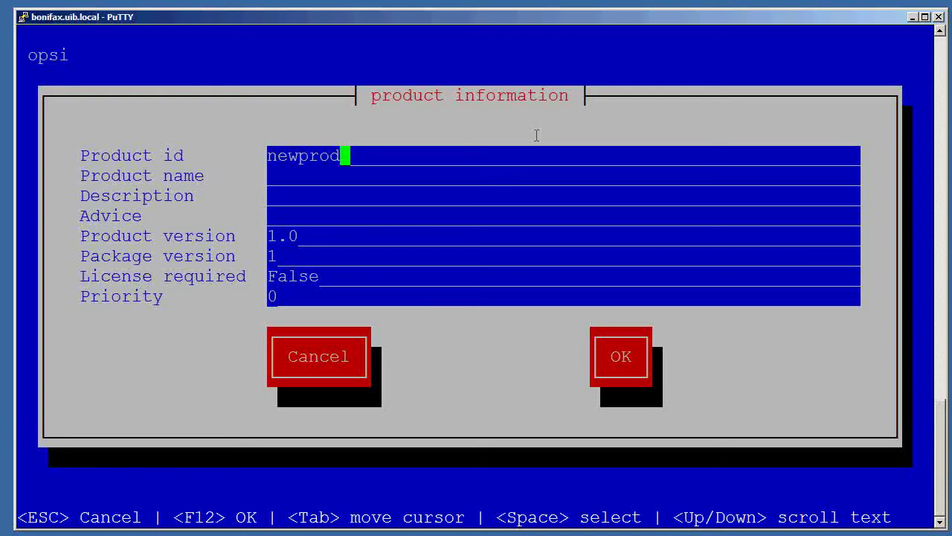
pyautogui.press('BackSpace')
pyautogui.press('BackSpace')
pyautogui.press('BackSpace')
pyautogui.press('BackSpace')
pyautogui.press('BackSpace')
pyautogui.press('BackSpace')
pyautogui.press('BackSpace')
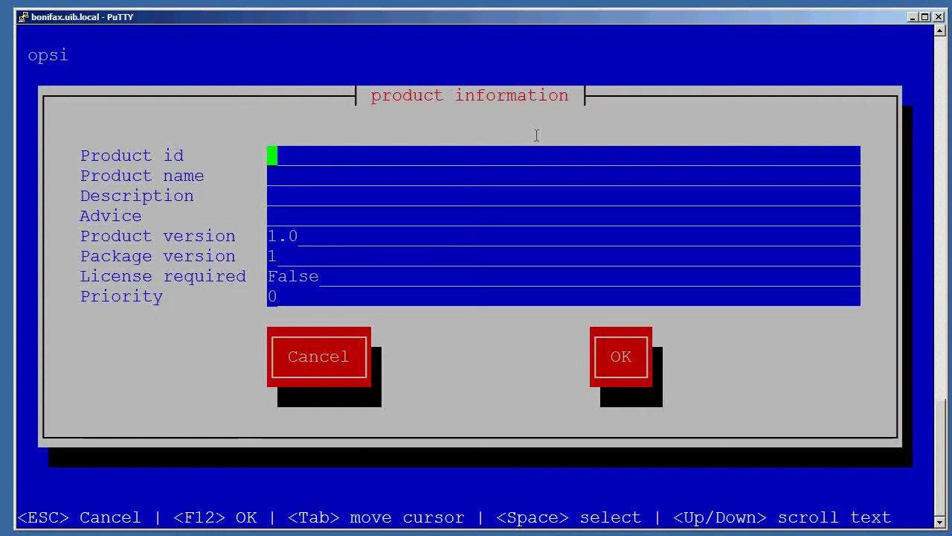
pyautogui.write('notepad')
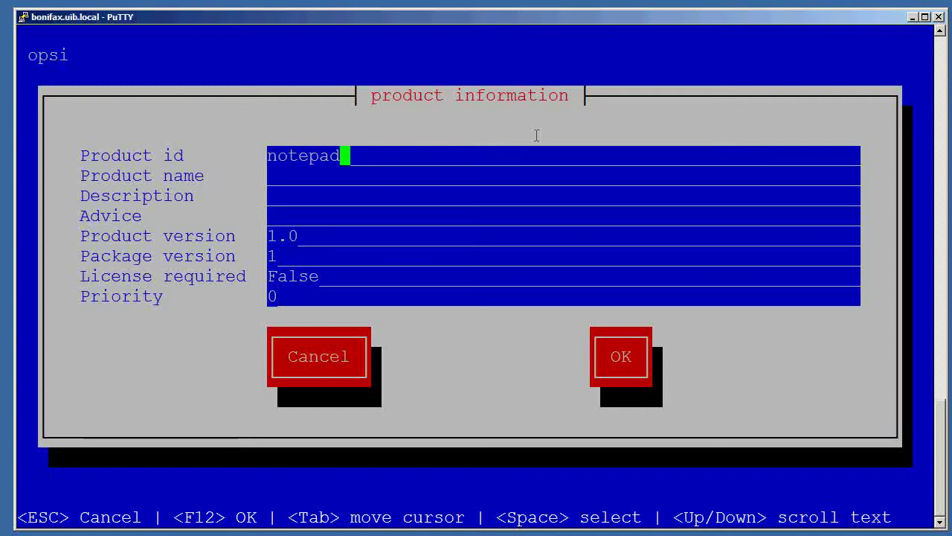
pyautogui.write('pp')
pyautogui.press('Tab')
pyautogui.write('N')
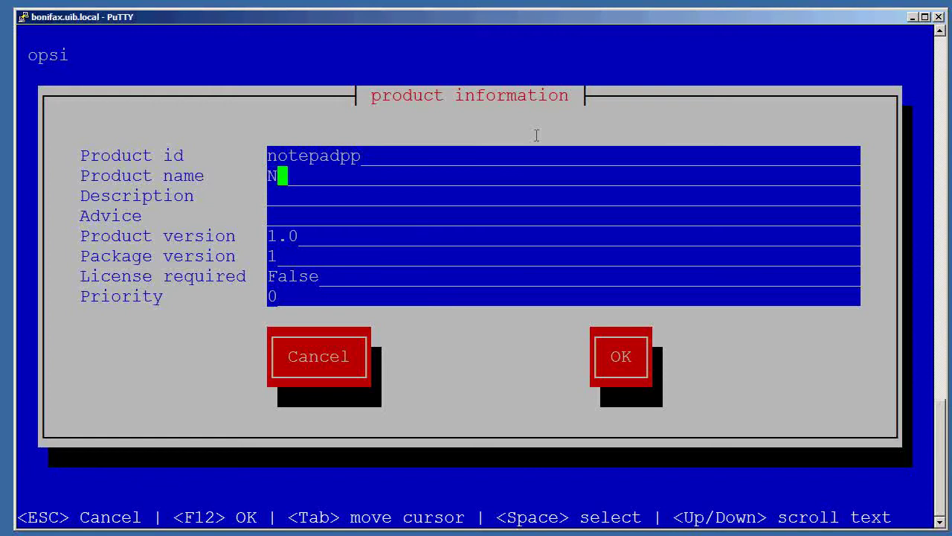
pyautogui.write('otepad')
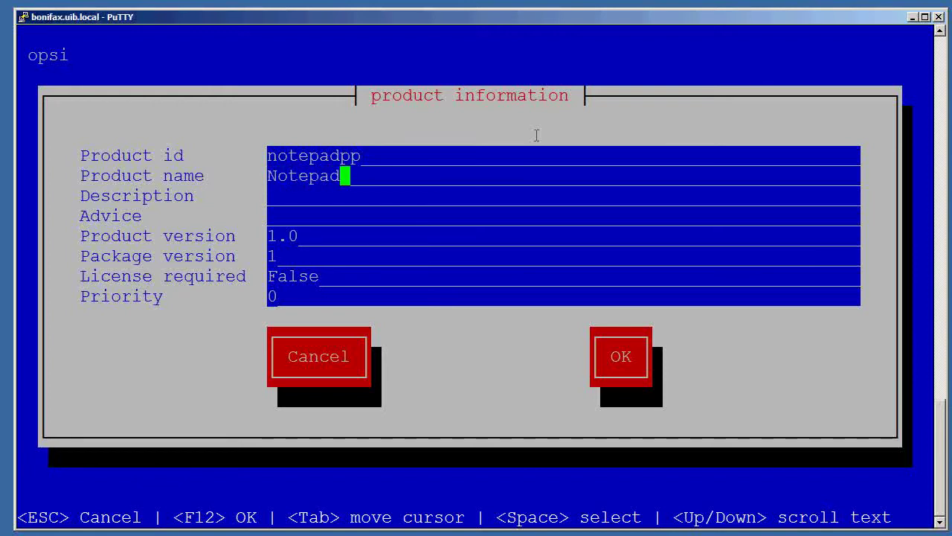
pyautogui.write('++')
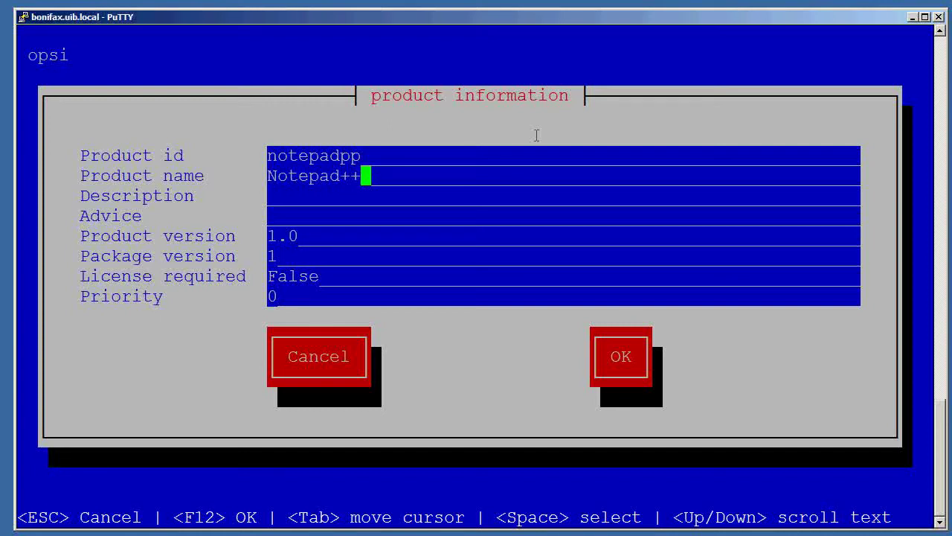
pyautogui.press('Tab')
pyautogui.write('sou')
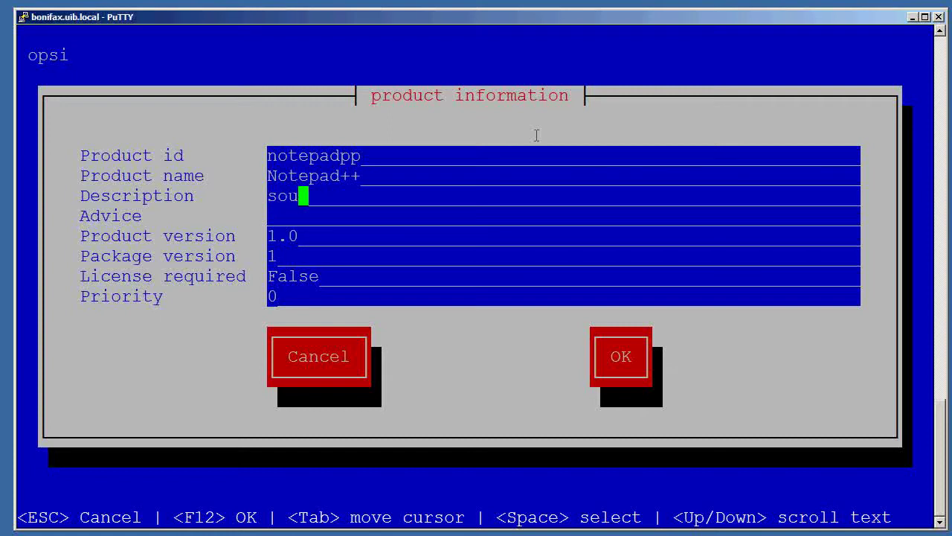
pyautogui.write('rce code editor')
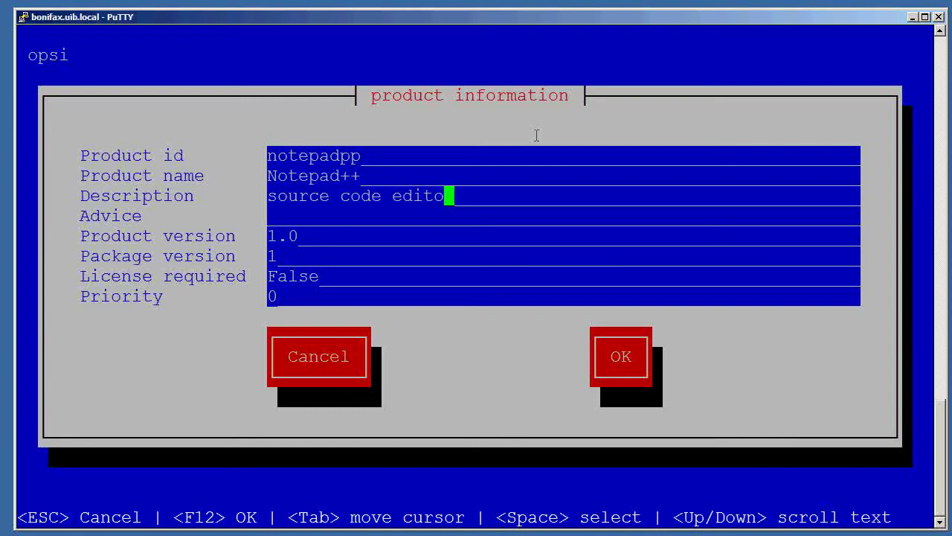
pyautogui.press('Tab')
pyautogui.press('Tab')
# Set product version 6.1.6, keep the remaining defaults, and confirm the product information.
pyautogui.press('BackSpace')
pyautogui.press('BackSpace')
pyautogui.press('BackSpace')
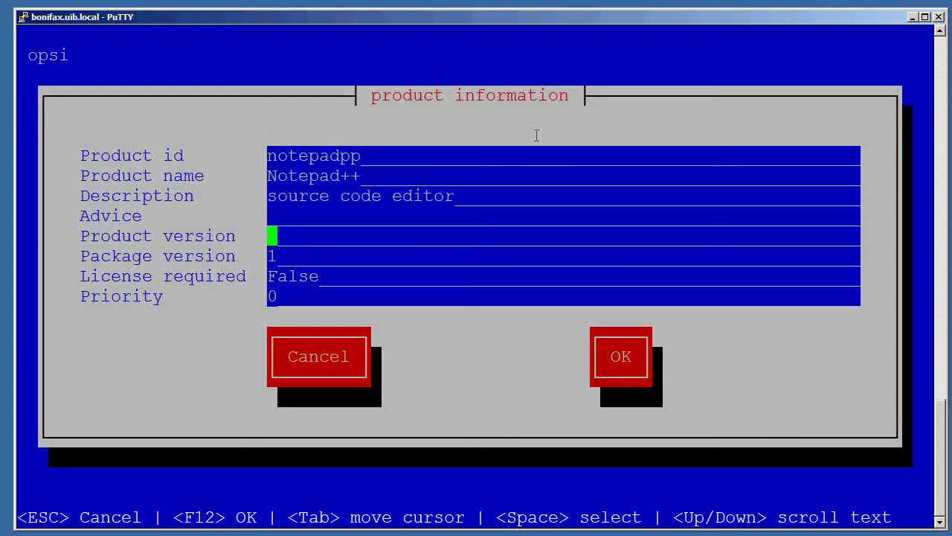
pyautogui.write('6.1.6')
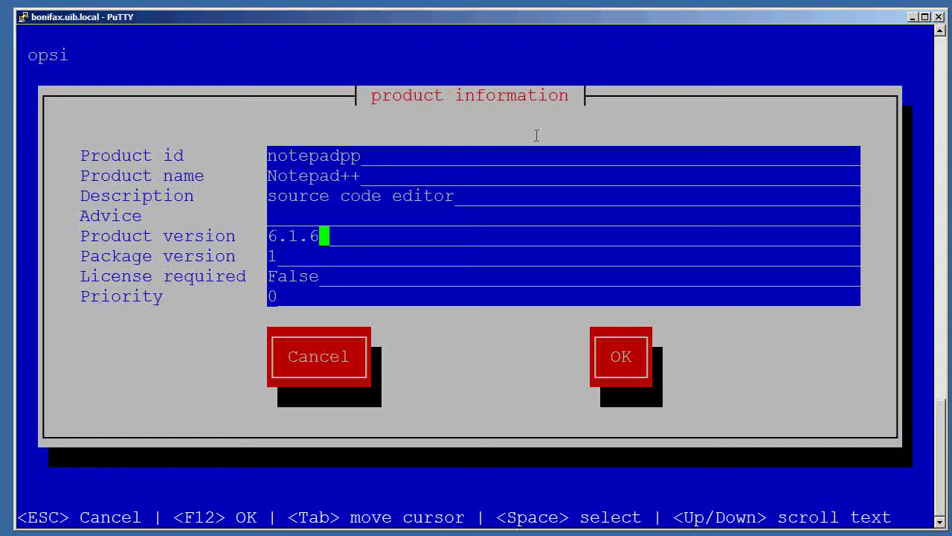
pyautogui.press('Tab')
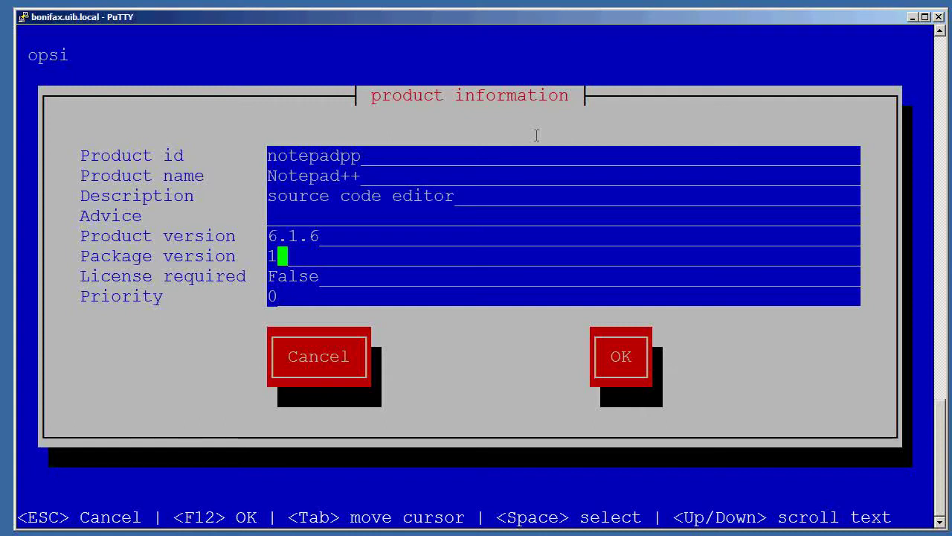
pyautogui.press('Tab')
pyautogui.press('Tab')
pyautogui.press('Up')
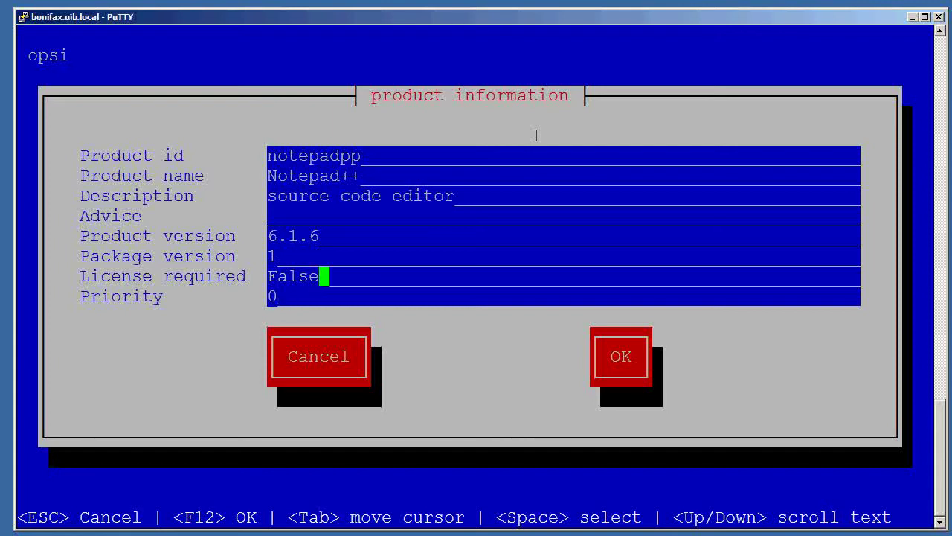
pyautogui.press('Tab')
pyautogui.press('Tab')
pyautogui.press('Tab')
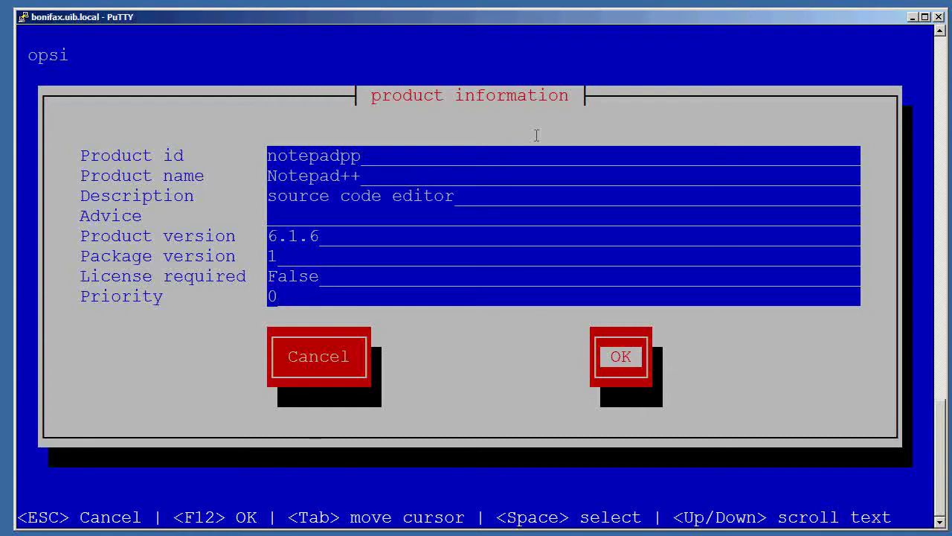
pyautogui.press('Return')
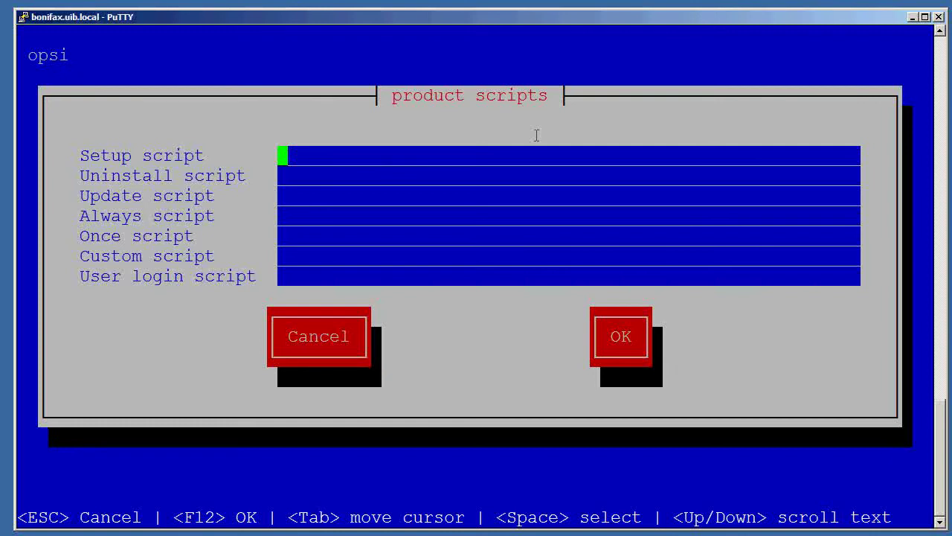
# Enter setup32.ins as the setup script and uninstall32.ins as the uninstall script.
pyautogui.write('setup32.ins')
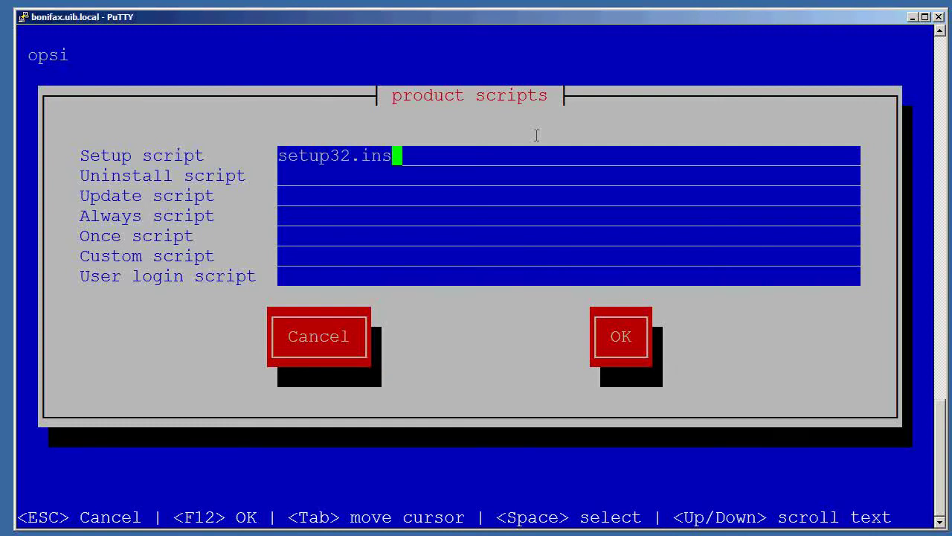
pyautogui.press('Tab')
pyautogui.write('unst')
pyautogui.press('BackSpace')
pyautogui.press('BackSpace')
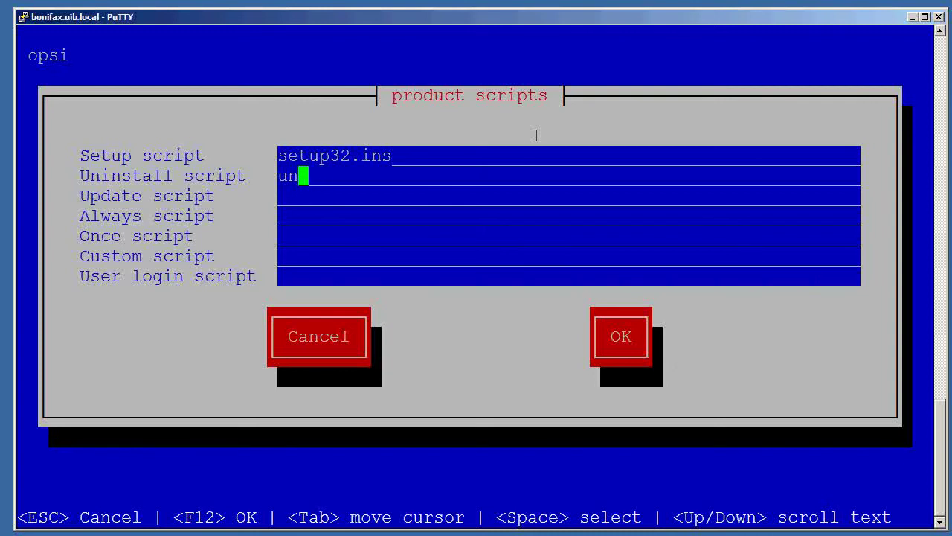
pyautogui.write('in')
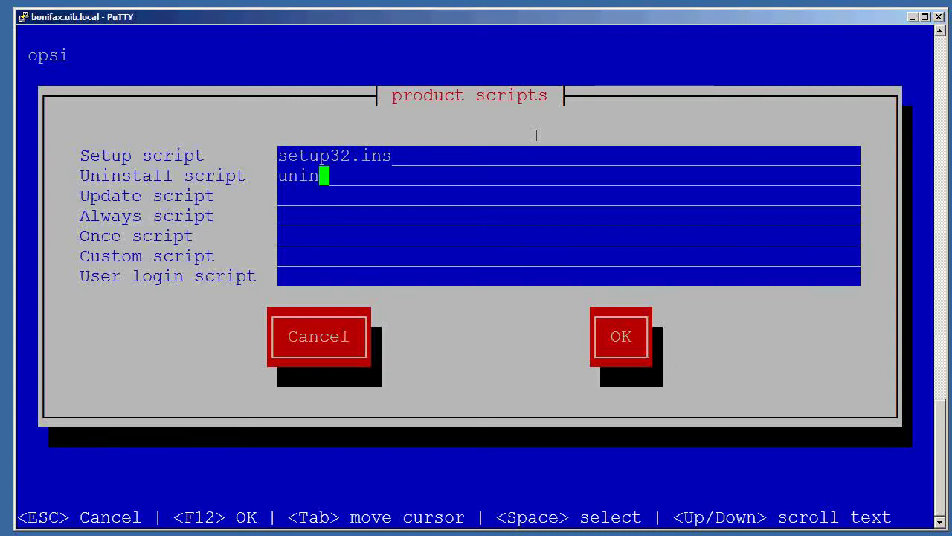
pyautogui.write('stall32.ins')
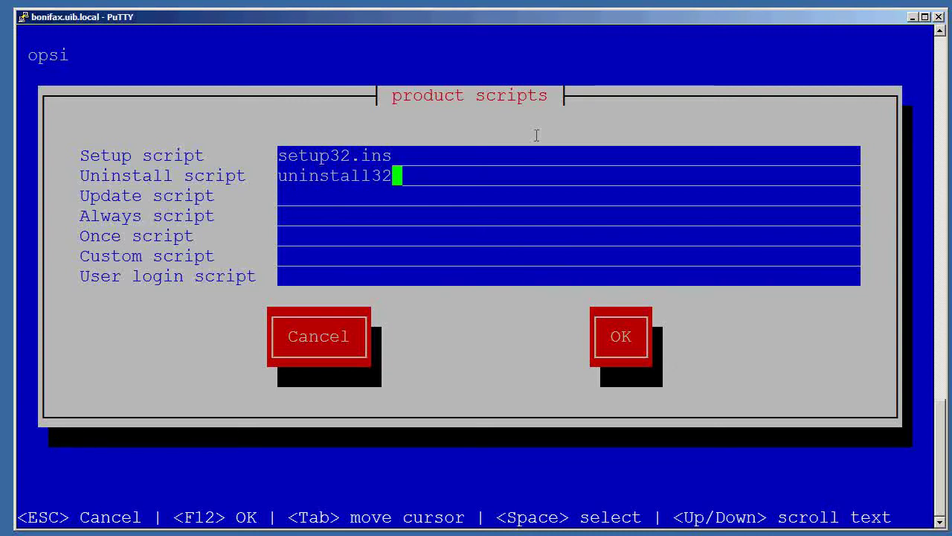
pyautogui.press('Tab')
pyautogui.press('Tab')
pyautogui.press('Tab')
pyautogui.press('Tab')
pyautogui.press('Tab')
pyautogui.press('Tab')
pyautogui.press('Tab')
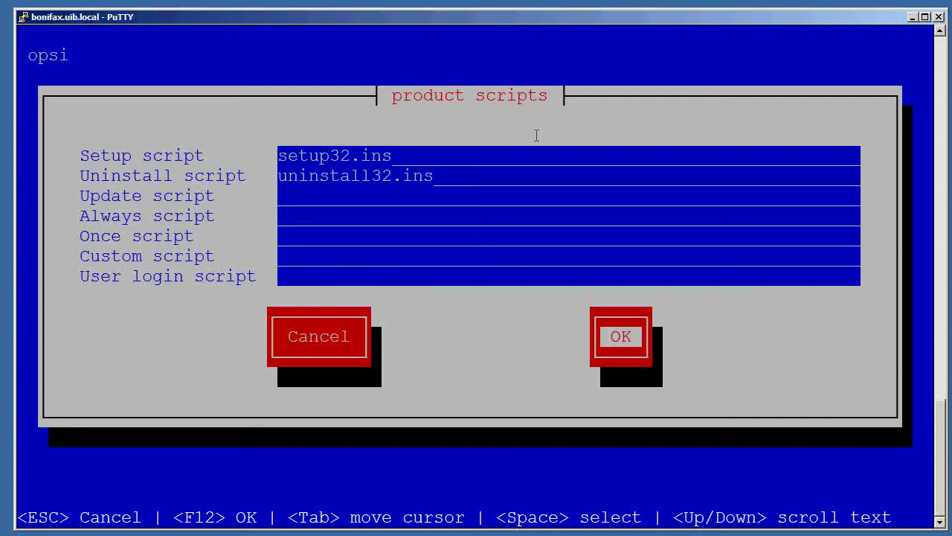
pyautogui.press('Return')
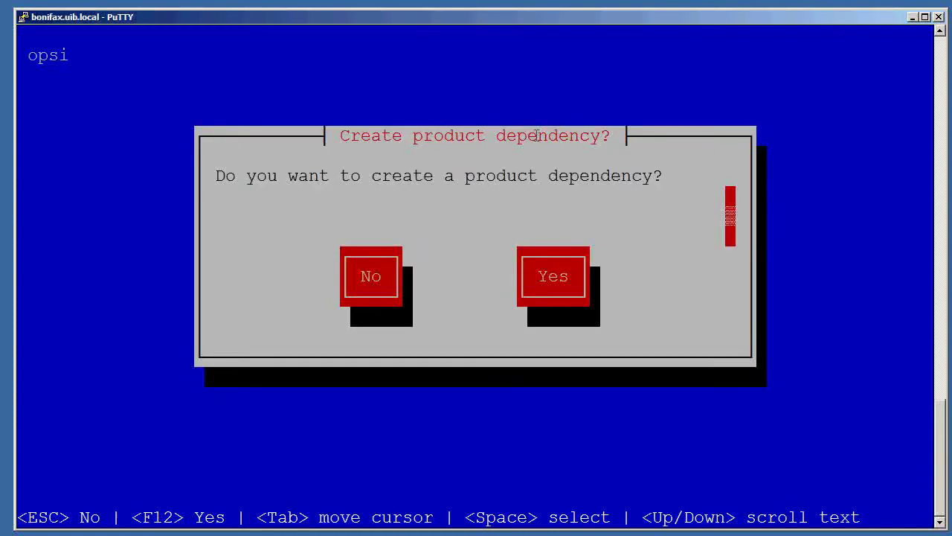
# Answer No to both the product dependency and product property questions.
pyautogui.press('Tab')
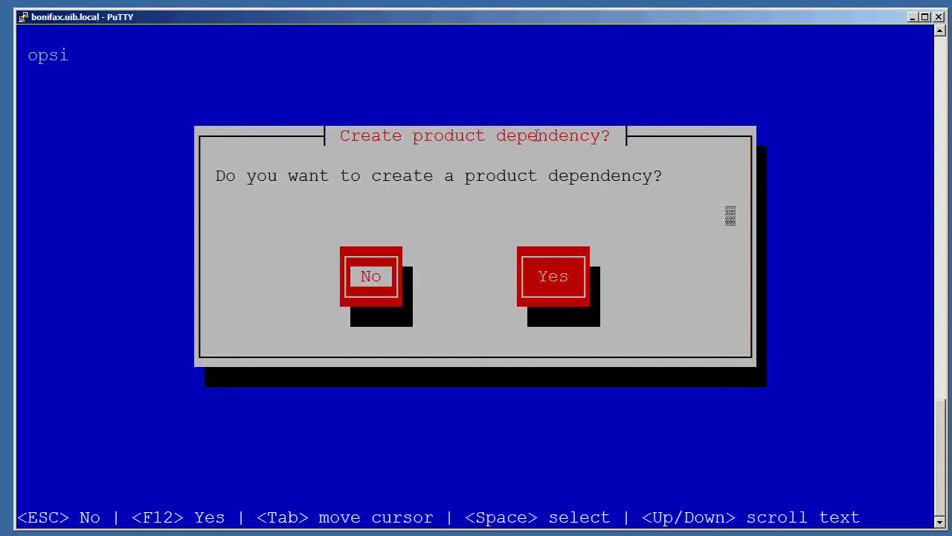
pyautogui.press('Return')
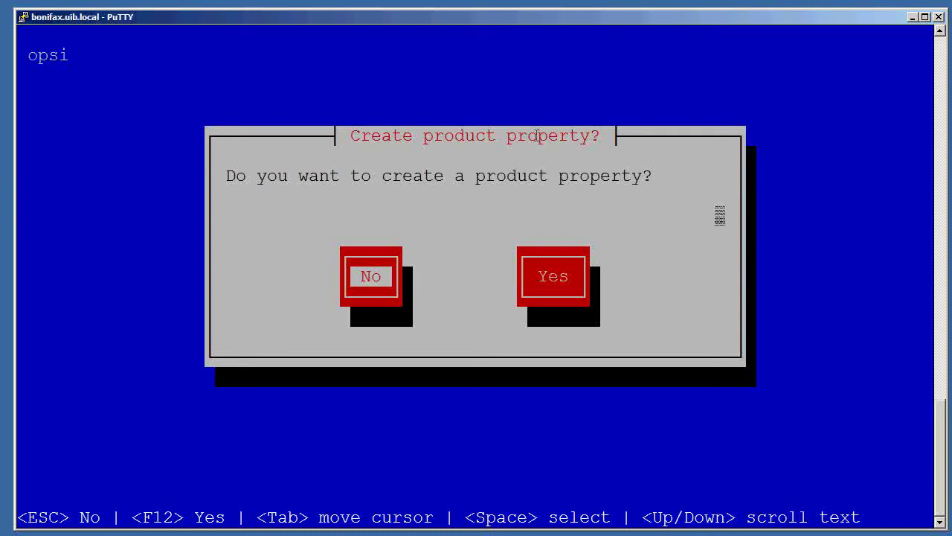
pyautogui.press('Tab')
pyautogui.press('Return')
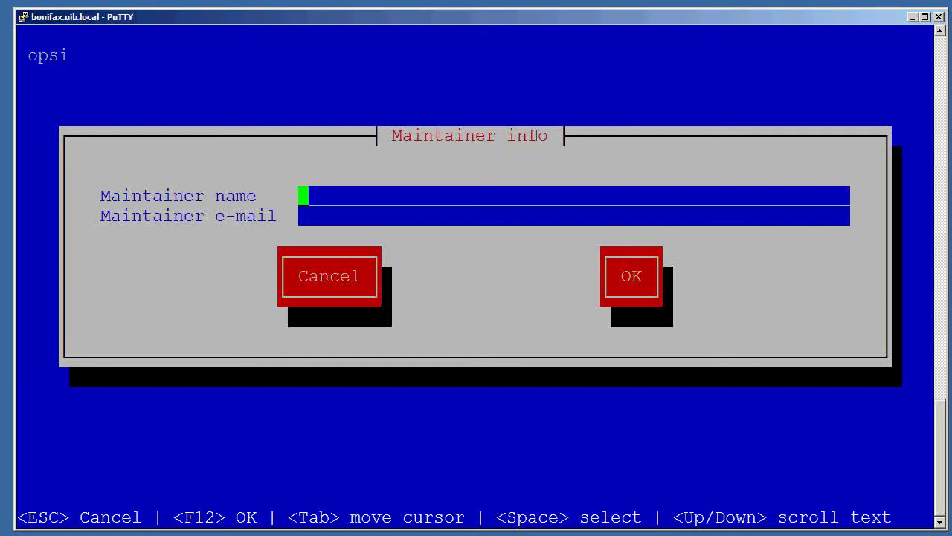
# Fill in the maintainer's name and e-mail, create the package, and dismiss the completion message.
pyautogui.write('admin')
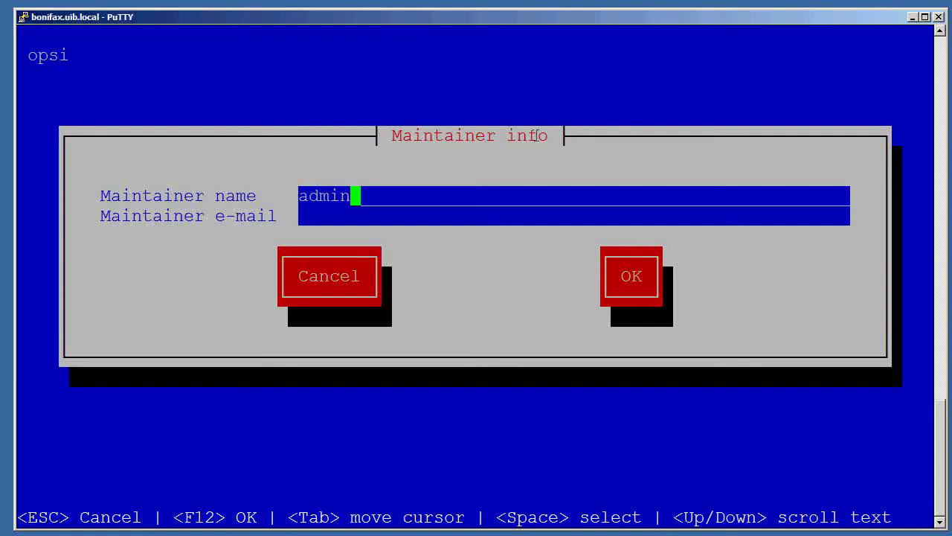
pyautogui.press('Tab')
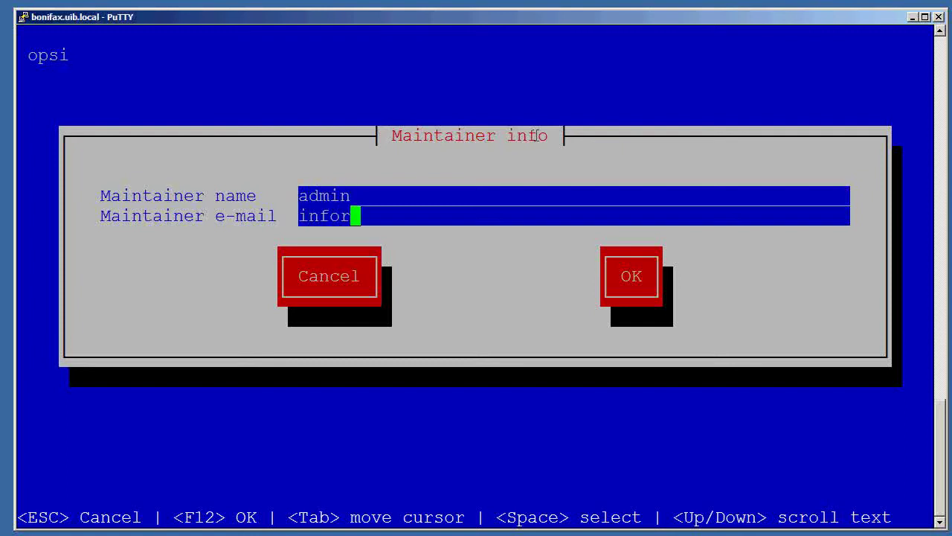
pyautogui.press('Tab')
pyautogui.press('Tab')
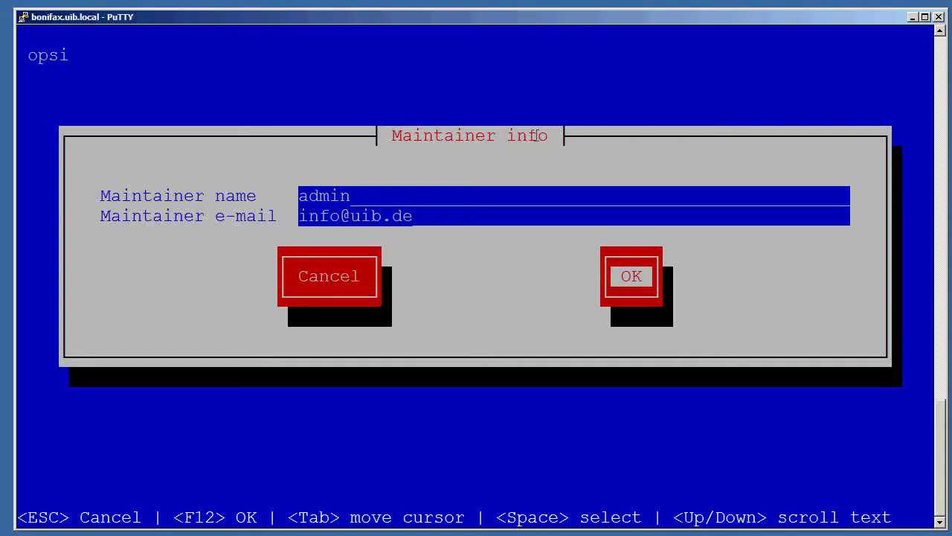
pyautogui.press('Return')
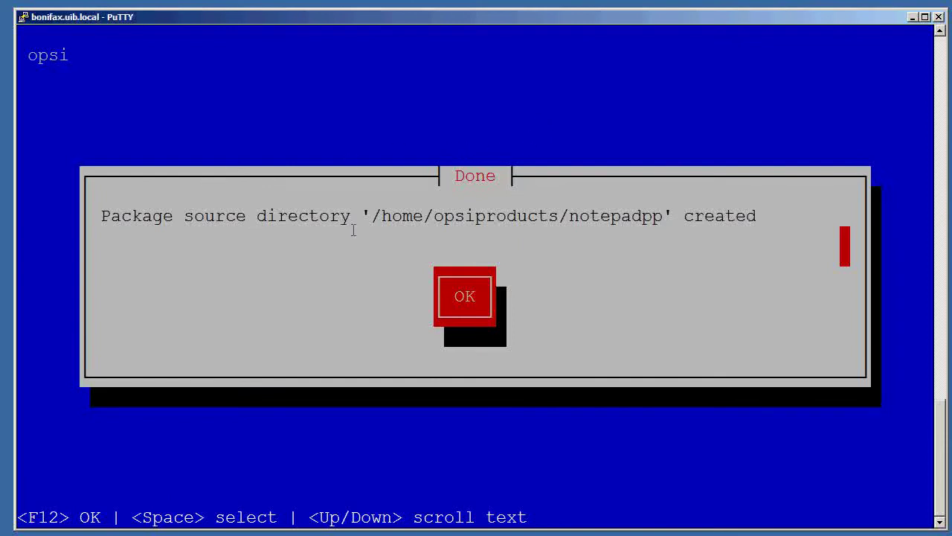
pyautogui.moveTo(376, 216); pyautogui.dragTo(626, 217)
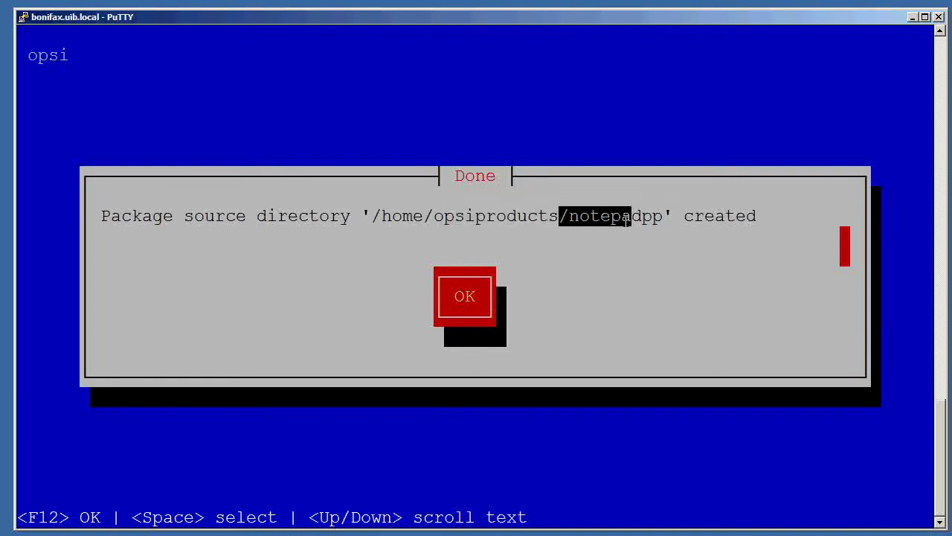
pyautogui.press('Return')
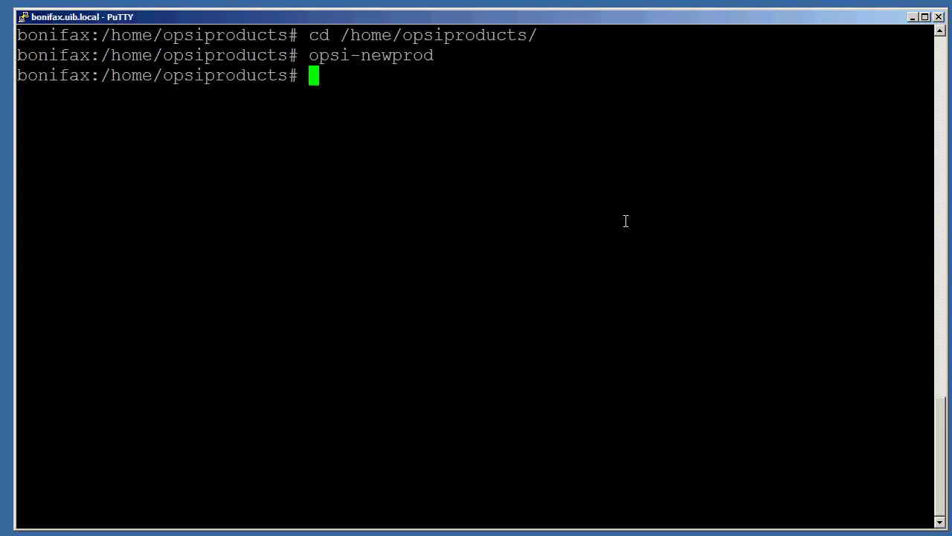
# Enter the notepadpp directory and list its CLIENT_DATA, OPSI and SERVER_DATA folders.
pyautogui.write('cd notepad')
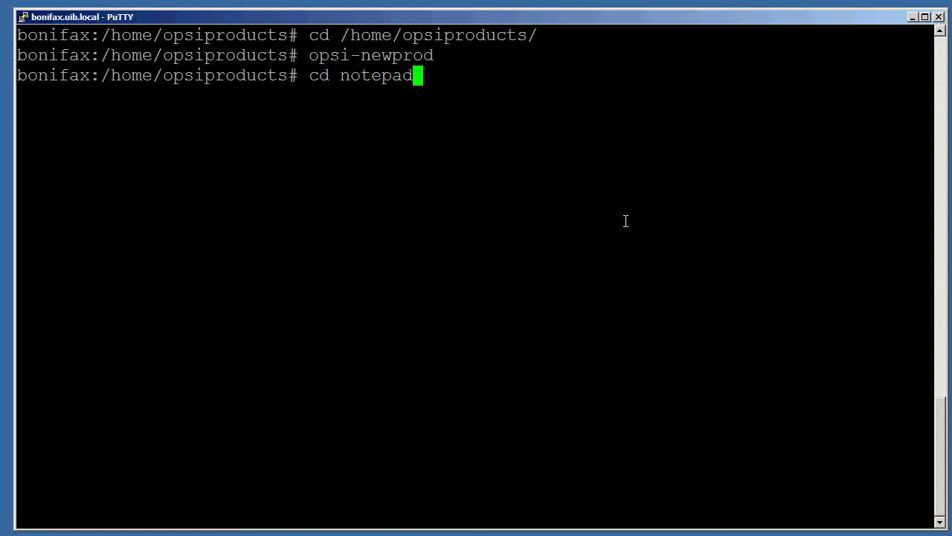
pyautogui.write('pp')
pyautogui.press('Return')
pyautogui.write('ls')
pyautogui.press('Return')
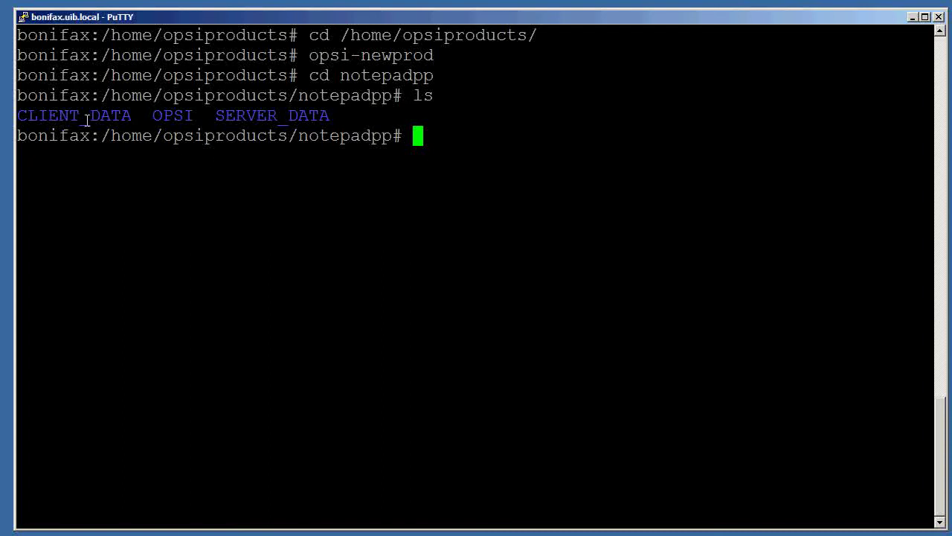
pyautogui.moveTo(21, 114); pyautogui.dragTo(131, 115)
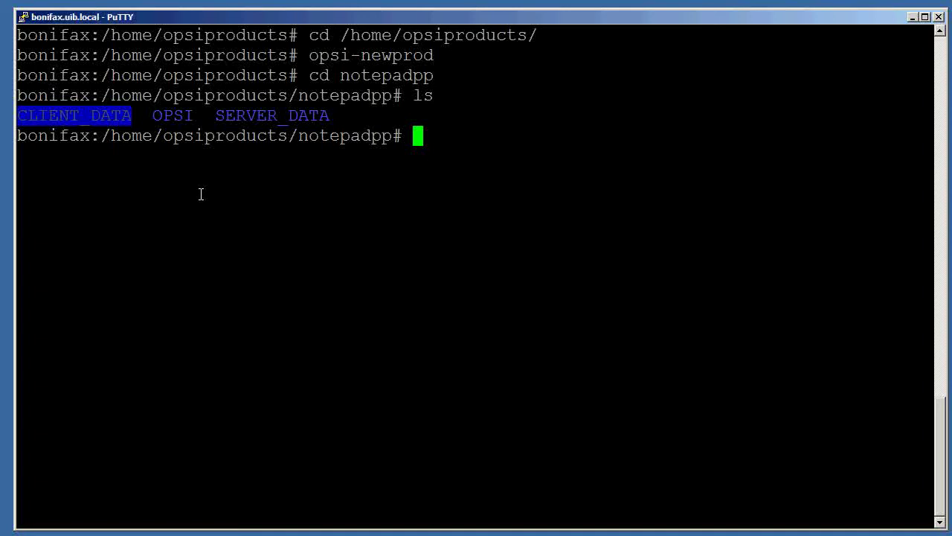
pyautogui.moveTo(154, 115); pyautogui.dragTo(193, 115)
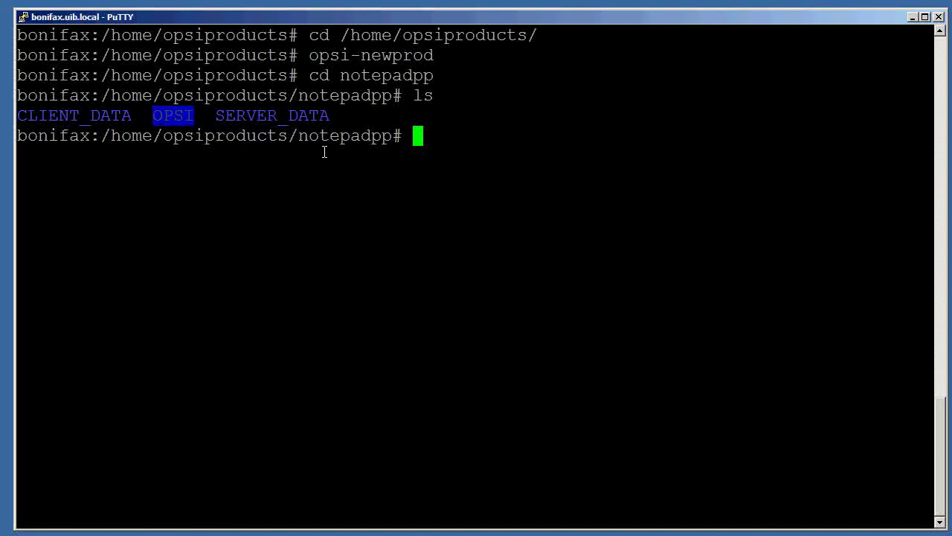
pyautogui.write('more')
pyautogui.write(' OPSI')
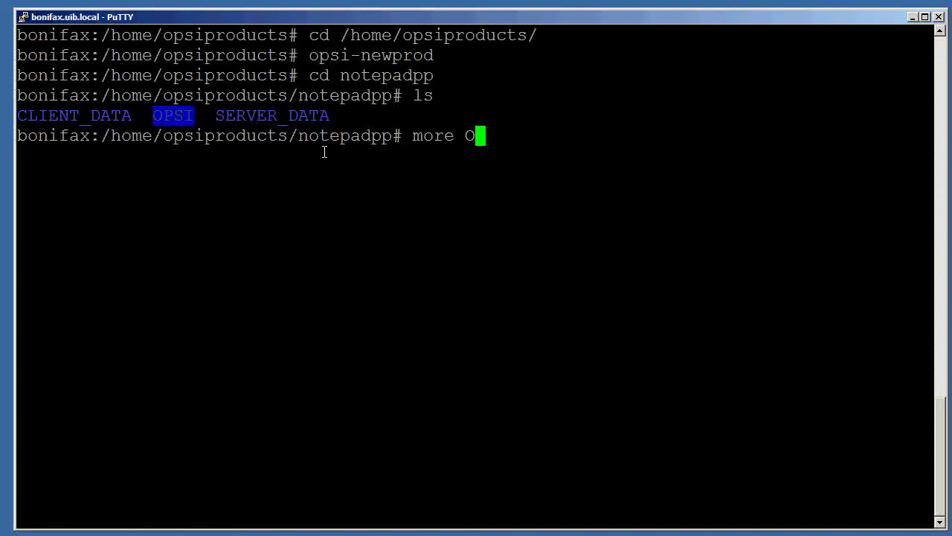
pyautogui.write('/c')
# View OPSI/control to check version 6.1.6 and the setup32.ins and uninstall32.ins scripts, then quit the pager.
pyautogui.press('Tab')
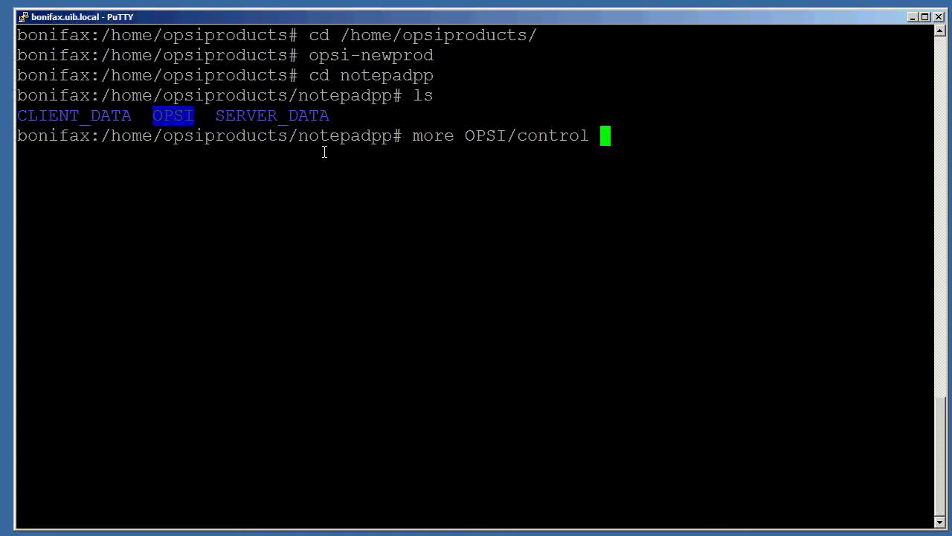
pyautogui.press('Return')
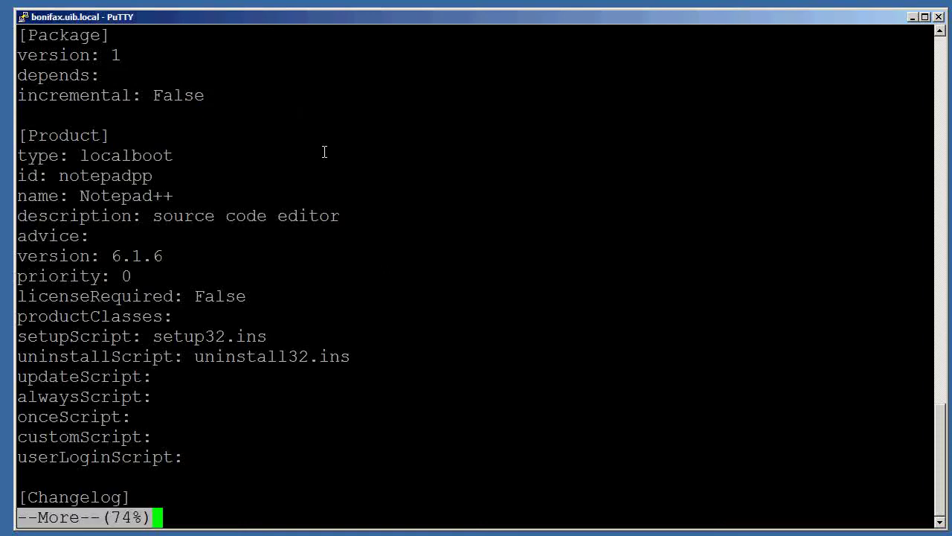
pyautogui.moveTo(110, 254); pyautogui.dragTo(178, 252)
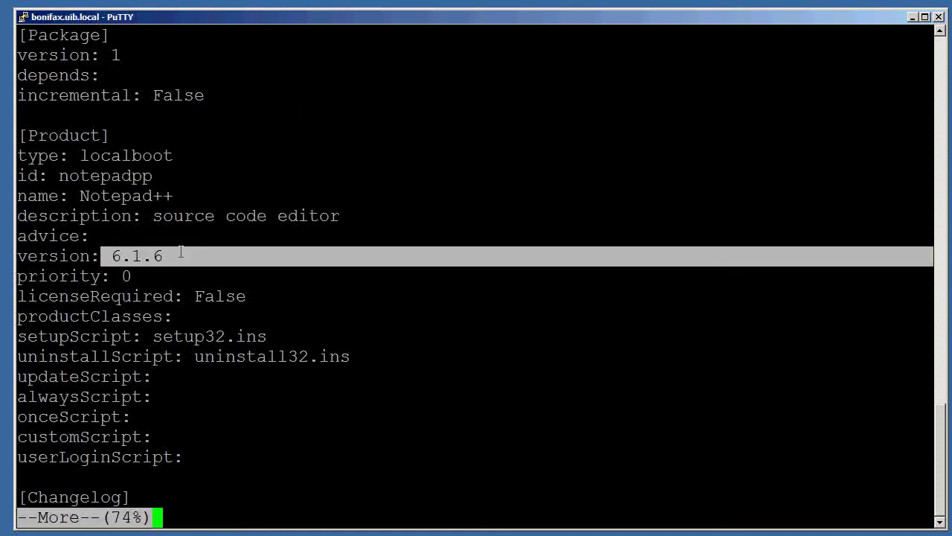
pyautogui.moveTo(163, 337); pyautogui.dragTo(385, 357)
pyautogui.click(387, 359)
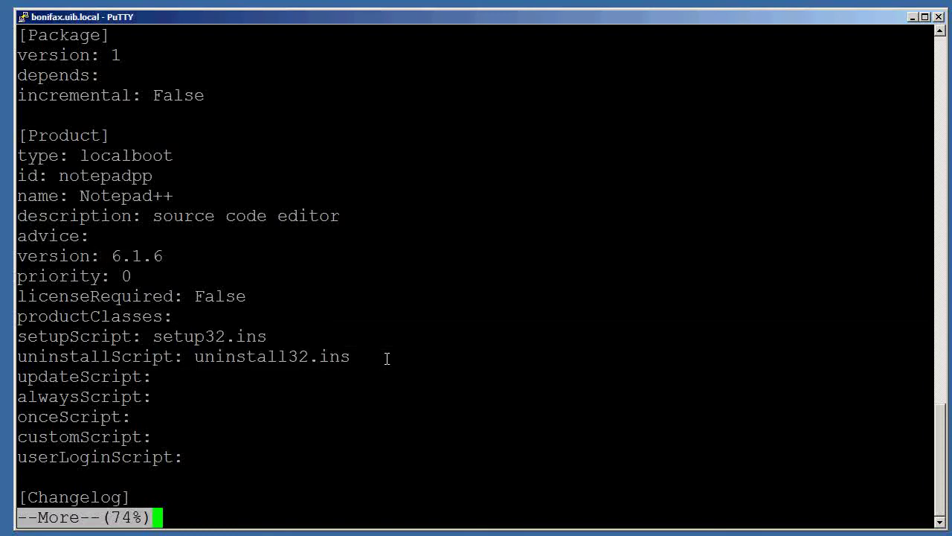
pyautogui.press('q')
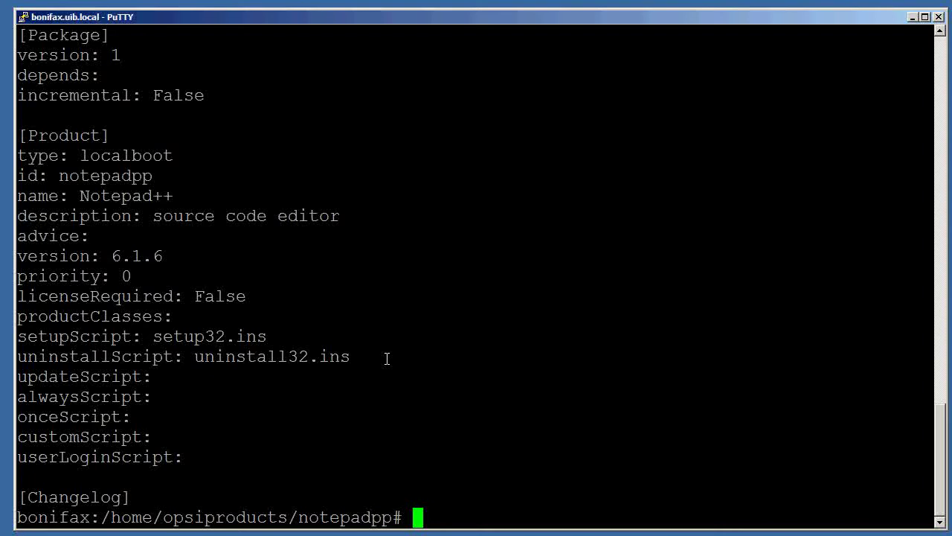
# Run cd CLIENT_DATA/ inside the notepadpp package directory.
pyautogui.write('cd CL')
pyautogui.press('Tab')
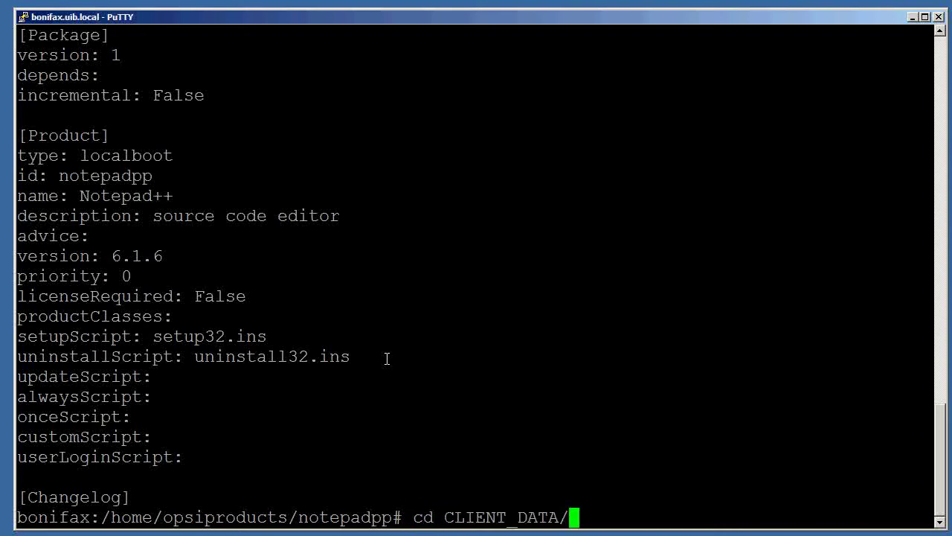
pyautogui.press('Return')
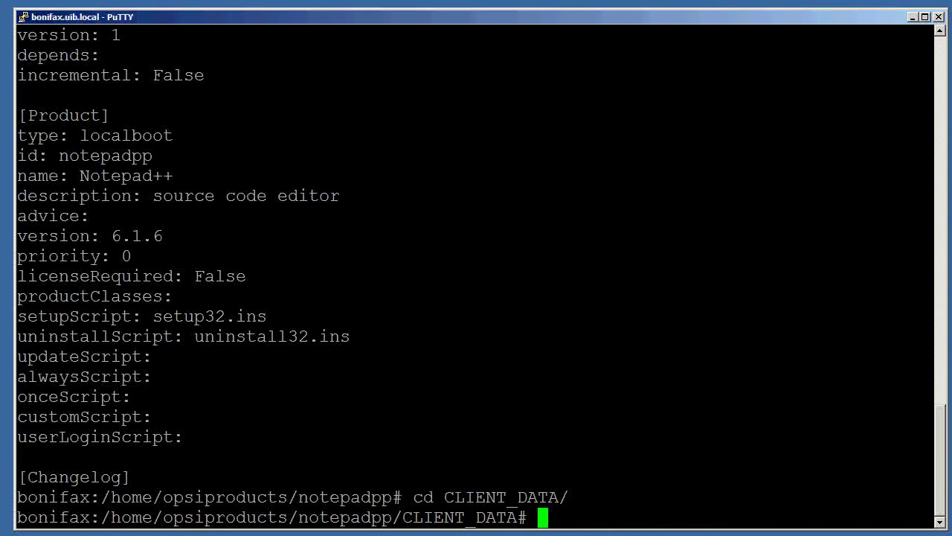
# Switch to the Firefox window showing the Notepad++ 6.1.6 download page.
pyautogui.hotkey('alt', 'Tab')
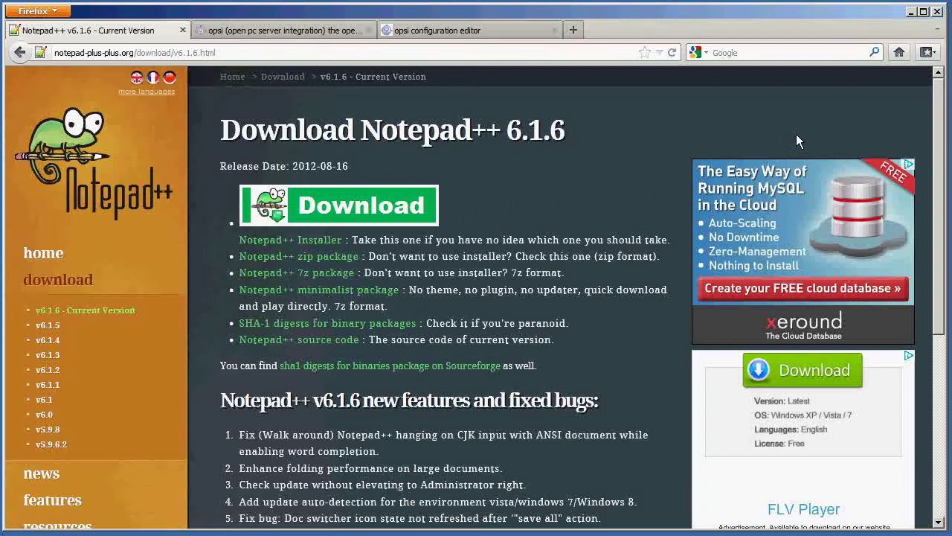
# Copy npp.6.1.6.Installer.exe from /tmp into CLIENT_DATA.
pyautogui.click(911, 11)
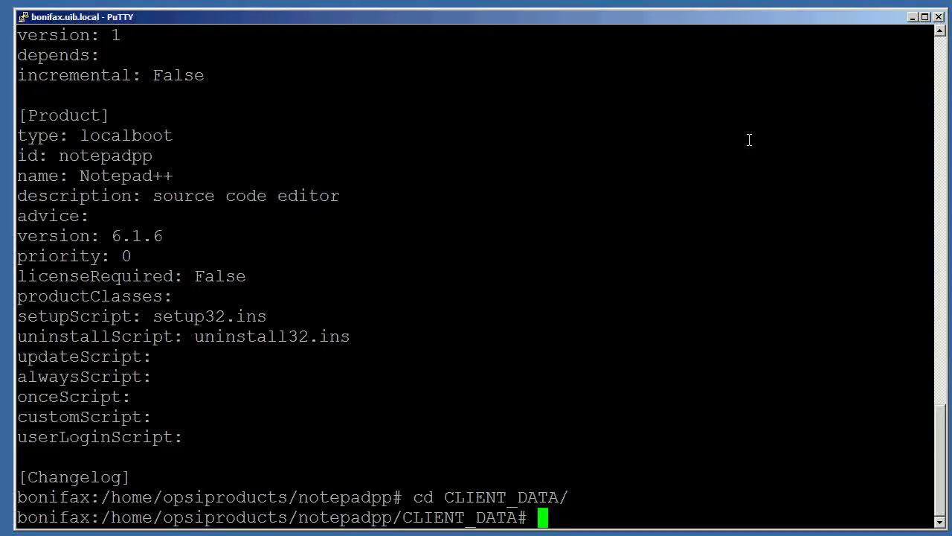
pyautogui.write('cp /')
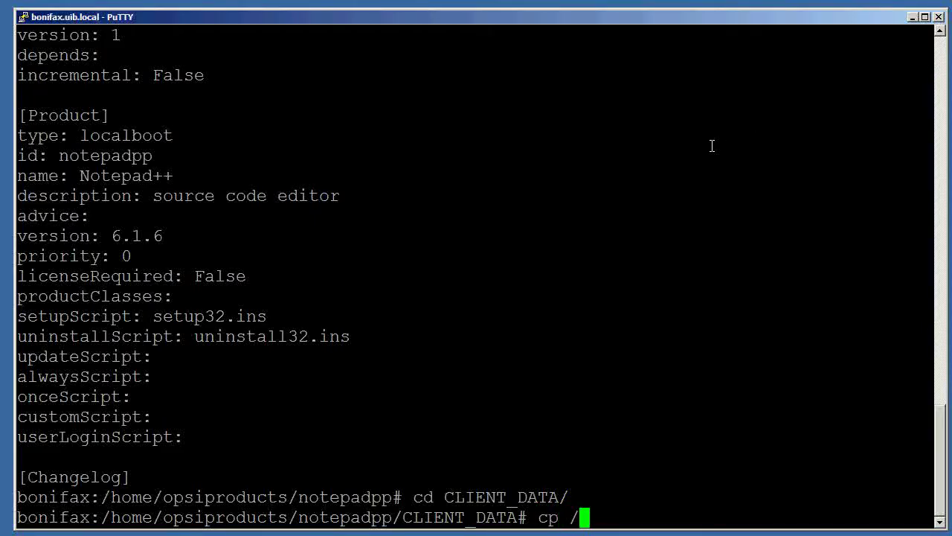
pyautogui.write('tmp/npp')
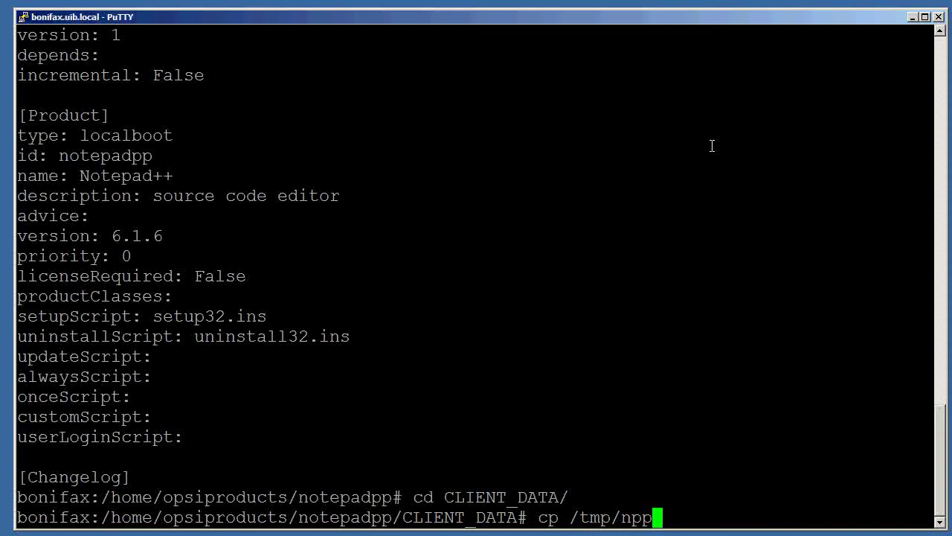
pyautogui.press('Tab')
pyautogui.write('.')
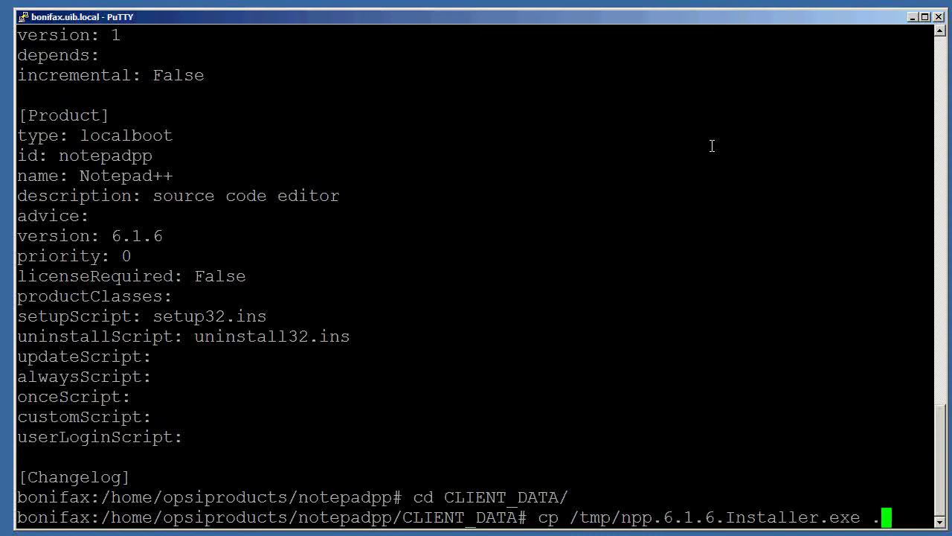
pyautogui.press('Return')
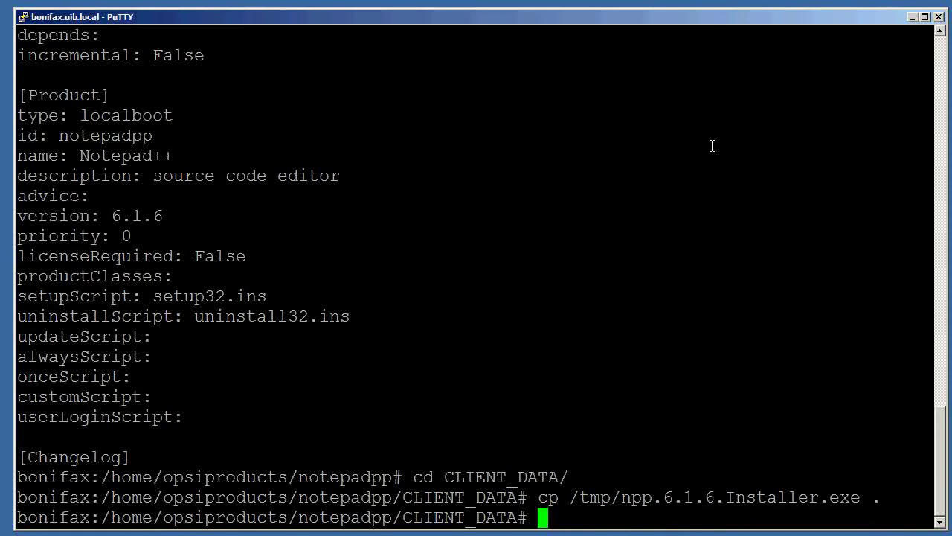
# Copy notepadpp.png from /tmp into CLIENT_DATA and list the folder's files.
pyautogui.write('cp /')
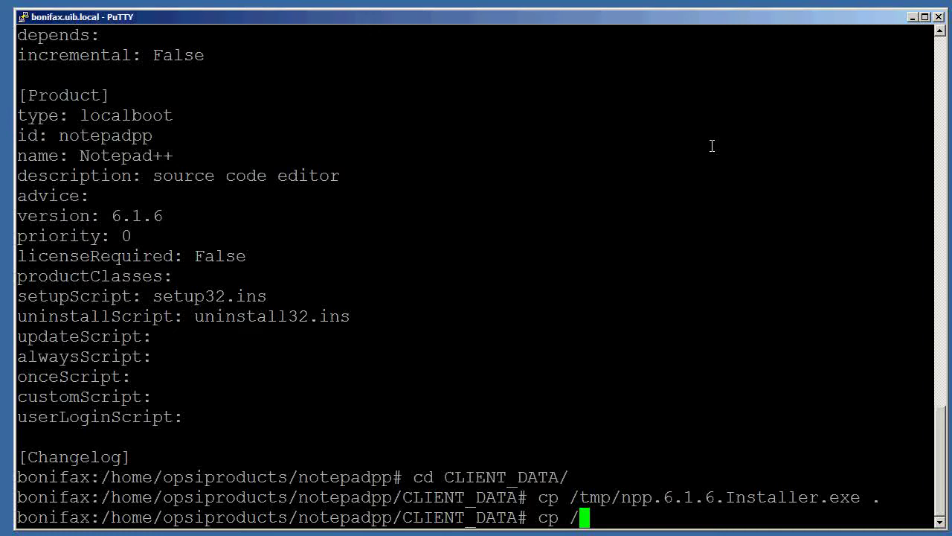
pyautogui.write('tmp/notes')
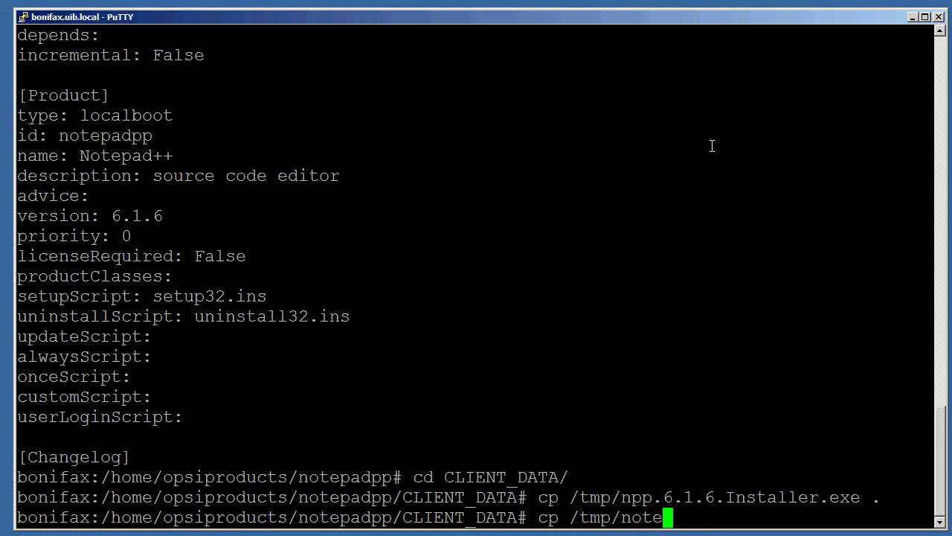
pyautogui.press('BackSpace')
pyautogui.write('pad.p')
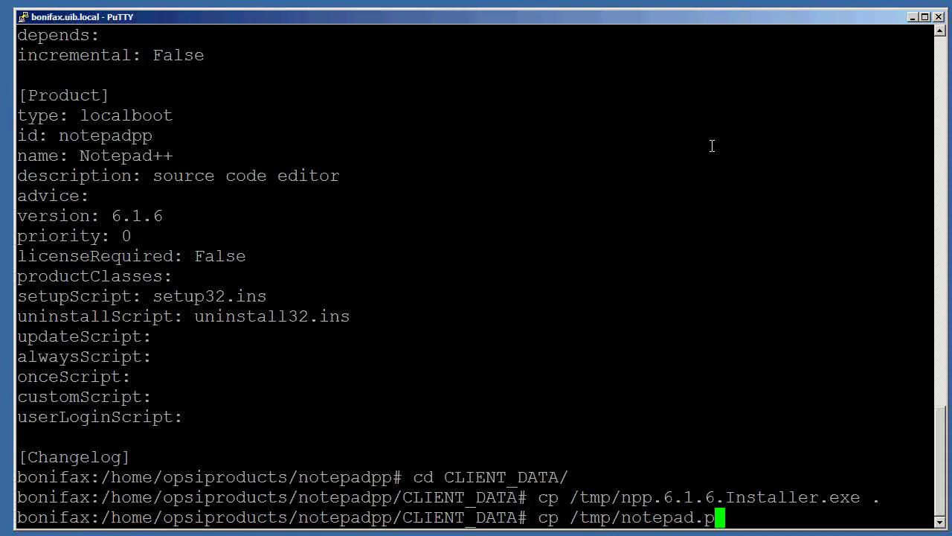
pyautogui.press('BackSpace')
pyautogui.press('BackSpace')
pyautogui.write('pp.')
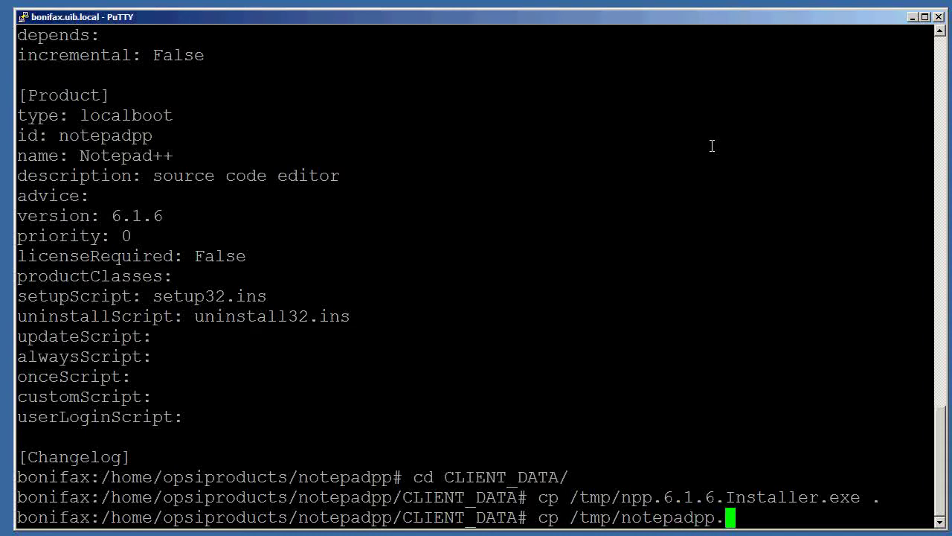
pyautogui.write('png .')
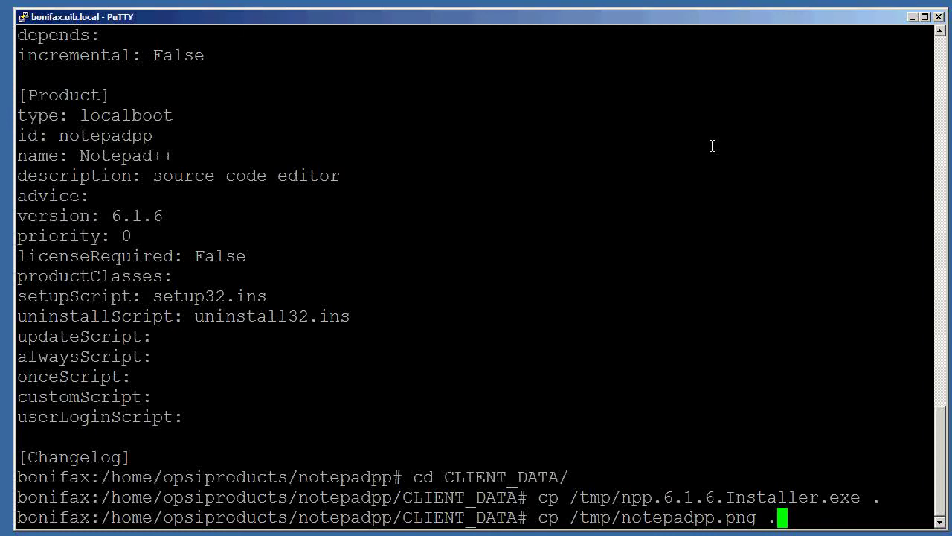
pyautogui.press('Return')
pyautogui.write('ls')
pyautogui.press('Return')
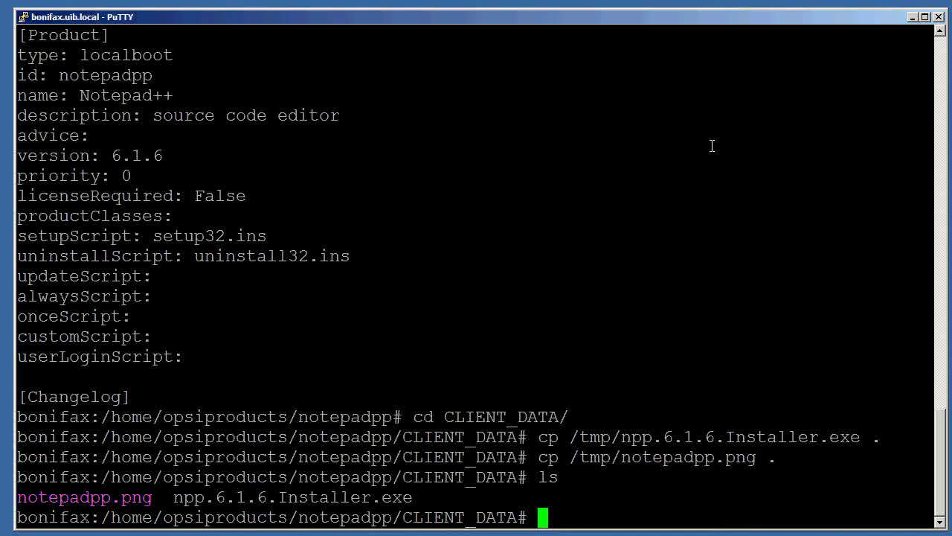
pyautogui.write('ops')
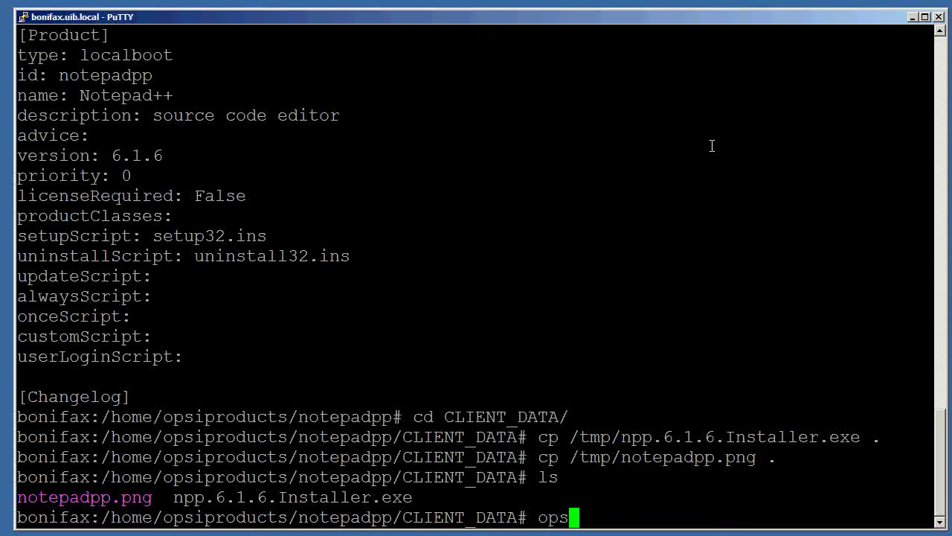
pyautogui.press('BackSpace')
pyautogui.press('BackSpace')
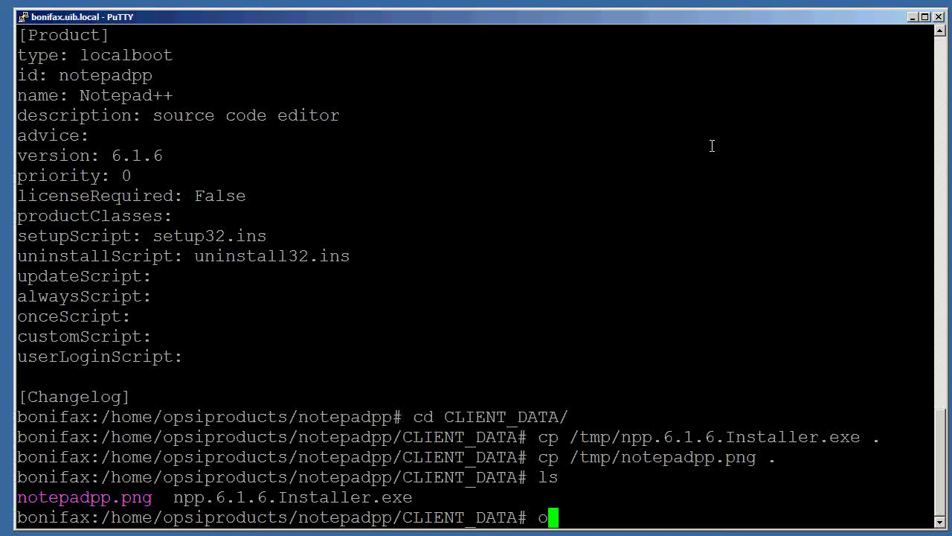
pyautogui.press('BackSpace')
pyautogui.write('opsi-')
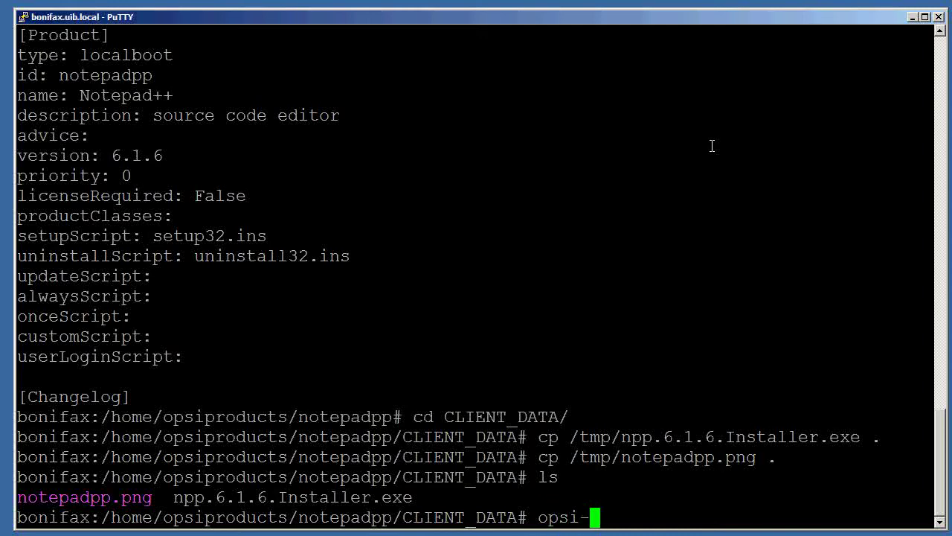
pyautogui.write('product')
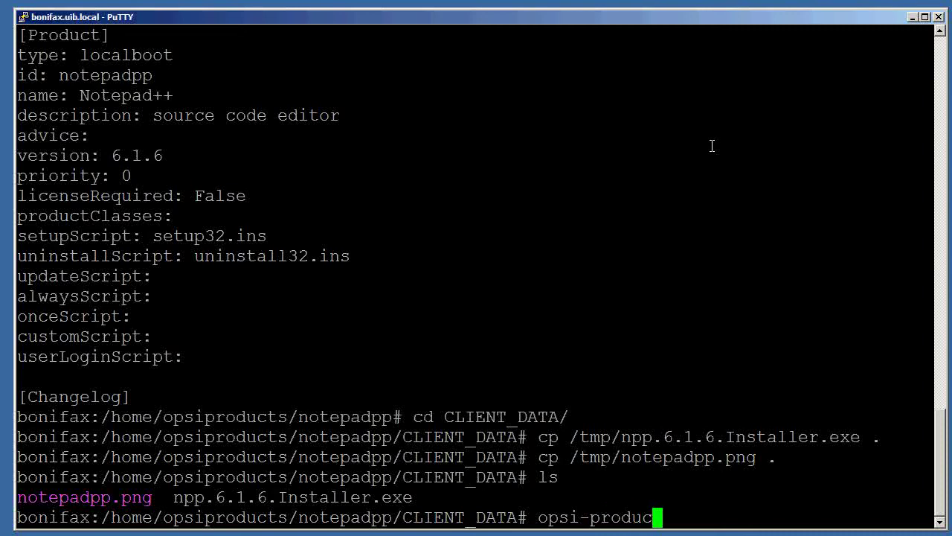
pyautogui.write('-updat')
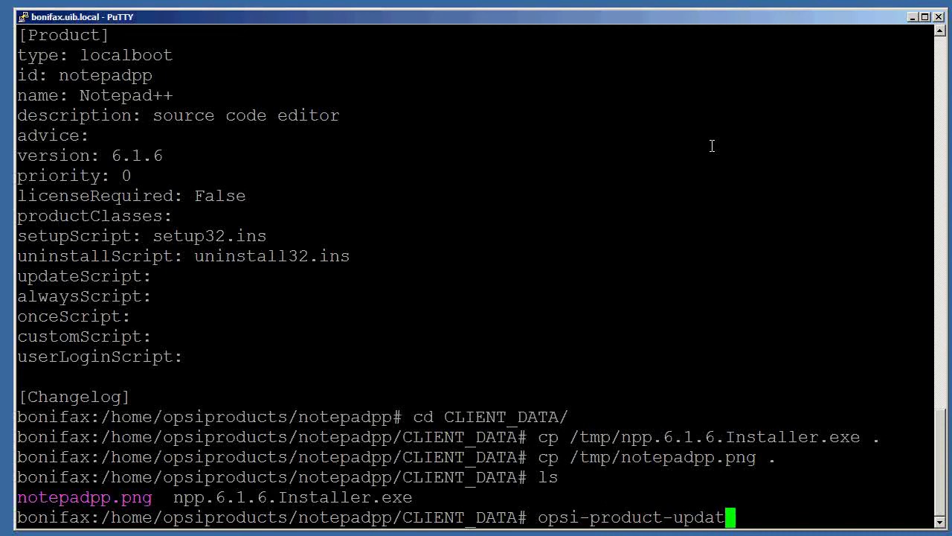
pyautogui.write('er -i ')
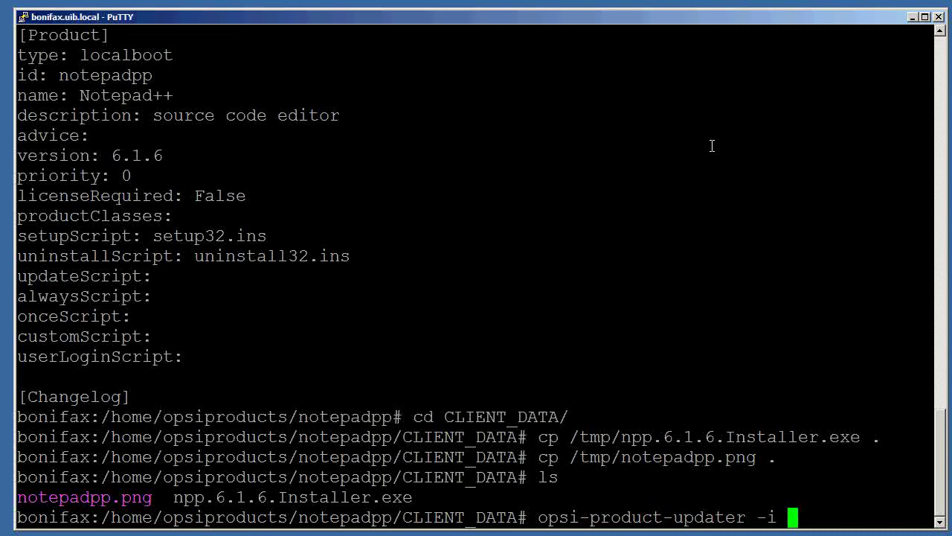
pyautogui.write('-vv')
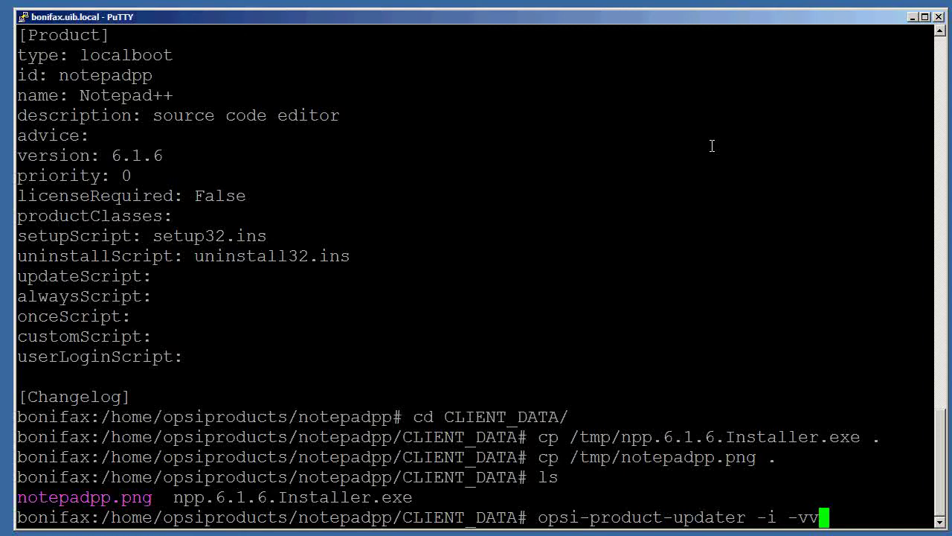
pyautogui.press('BackSpace')
pyautogui.press('BackSpace')
pyautogui.press('BackSpace')
pyautogui.press('BackSpace')
pyautogui.press('BackSpace')
pyautogui.press('BackSpace')
pyautogui.press('BackSpace')
pyautogui.press('BackSpace')
pyautogui.press('BackSpace')
pyautogui.press('BackSpace')
pyautogui.press('BackSpace')
pyautogui.press('BackSpace')
pyautogui.press('BackSpace')
pyautogui.press('BackSpace')
pyautogui.press('BackSpace')
pyautogui.press('BackSpace')
pyautogui.press('BackSpace')
pyautogui.press('BackSpace')
pyautogui.press('BackSpace')
pyautogui.press('BackSpace')
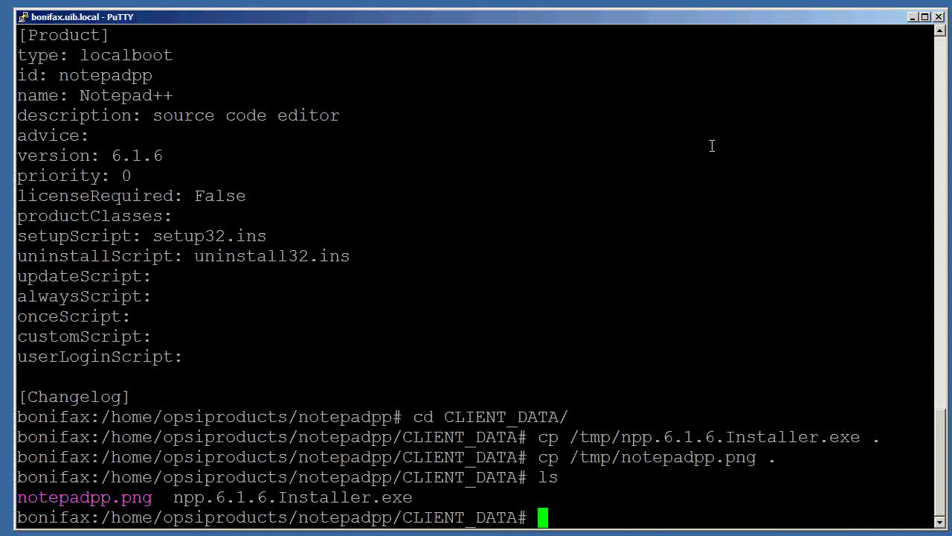
# Copy setup32.ins, then uninstall32.ins, from /opt/pcbin/install/opsi-template into the current directory.
pyautogui.write('cp /')
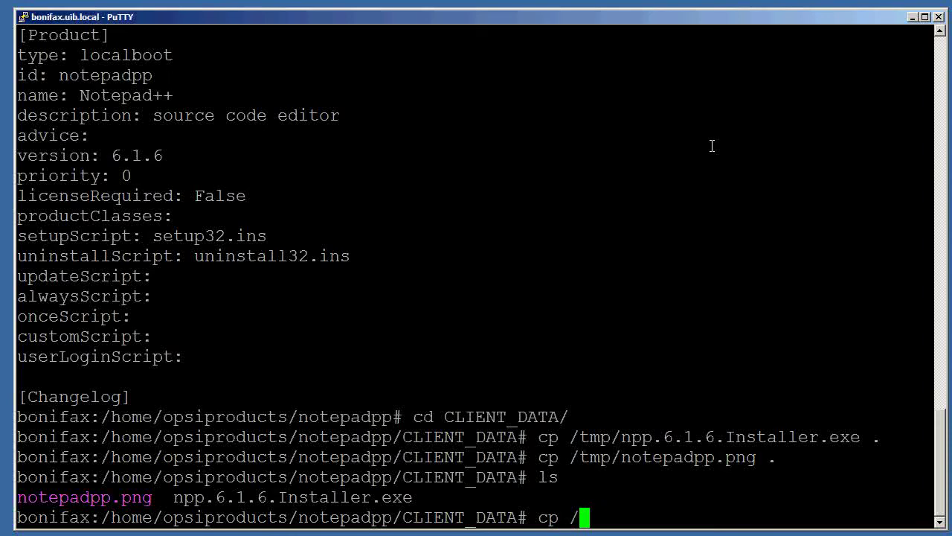
pyautogui.write('opt/pcb')
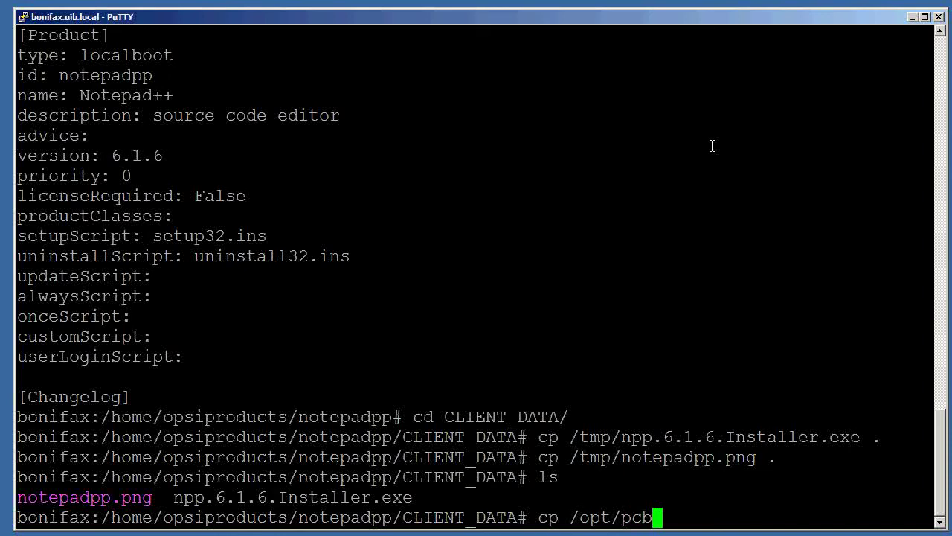
pyautogui.write('in/install')
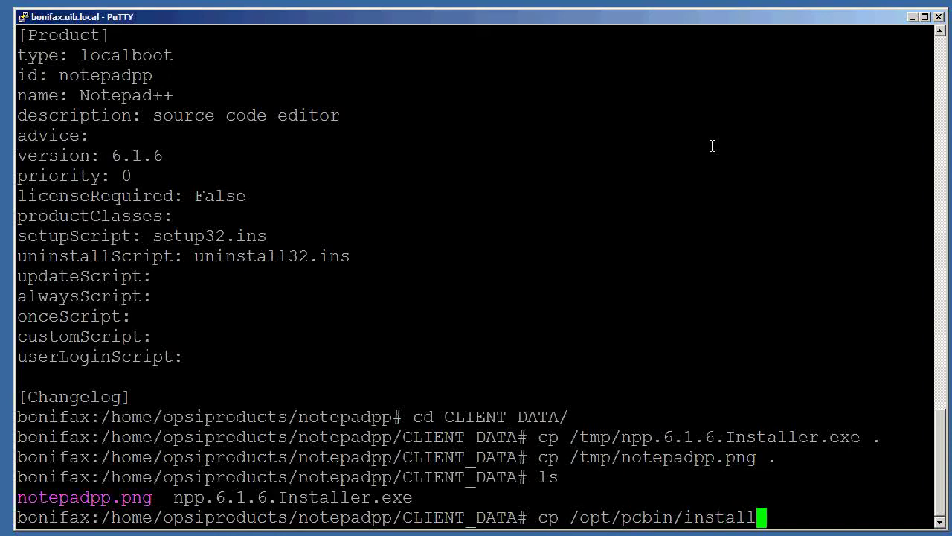
pyautogui.write('/opsi-template/')
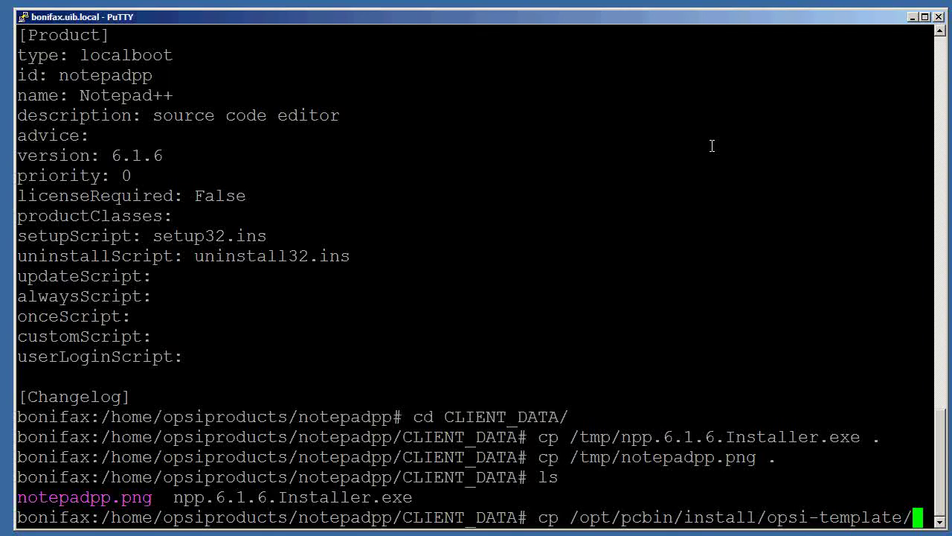
pyautogui.write('setup32.ins .')
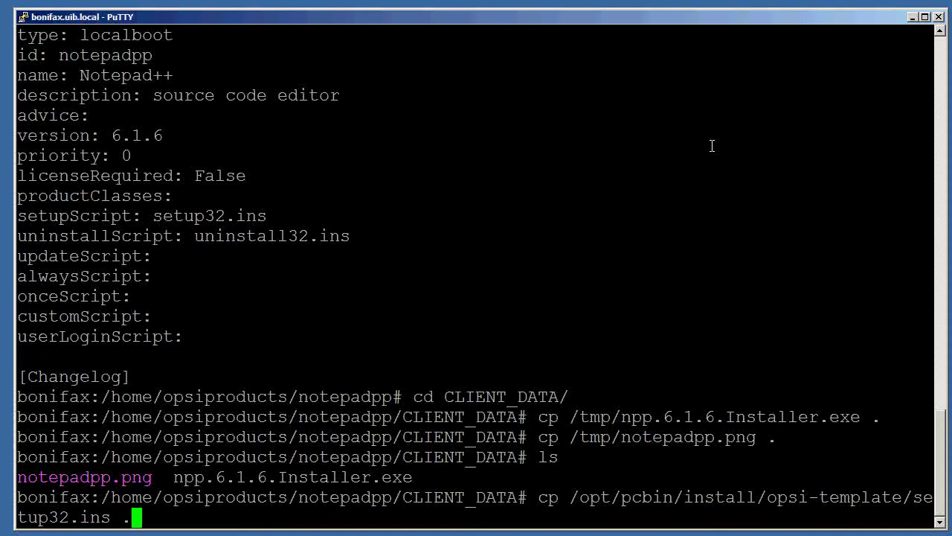
pyautogui.press('Return')
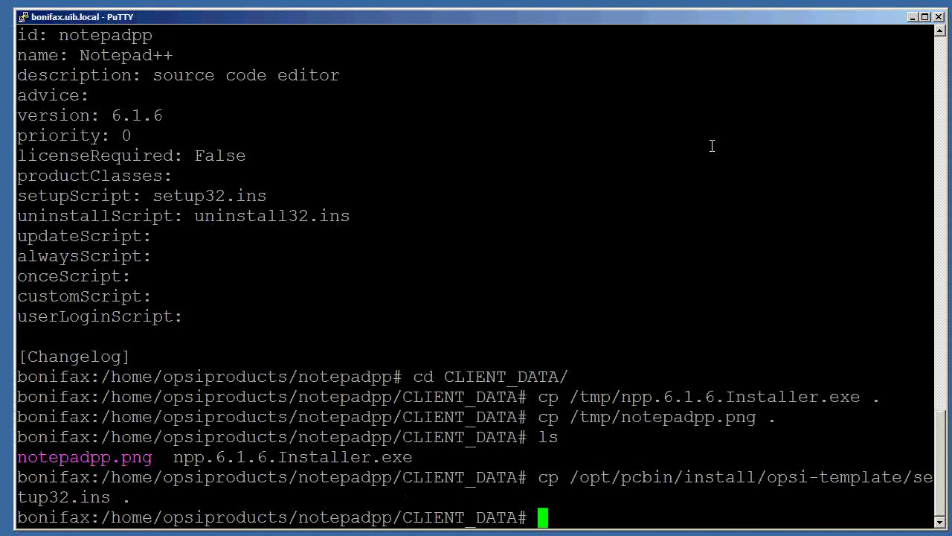
pyautogui.press('Up')
pyautogui.press('Left')
pyautogui.press('Left')
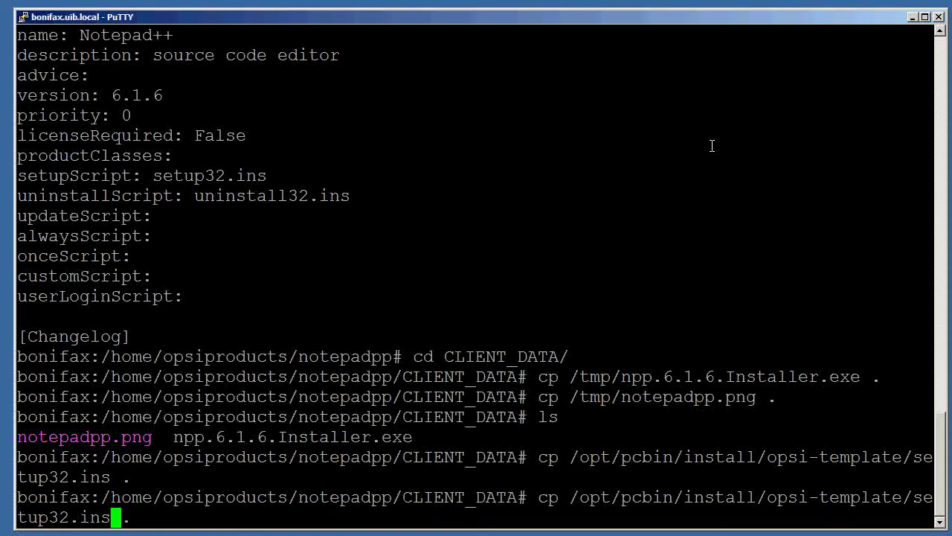
pyautogui.press('BackSpace')
pyautogui.press('BackSpace')
pyautogui.press('BackSpace')
pyautogui.press('BackSpace')
pyautogui.press('BackSpace')
pyautogui.press('BackSpace')
pyautogui.press('BackSpace')
pyautogui.press('BackSpace')
pyautogui.press('BackSpace')
pyautogui.press('BackSpace')
pyautogui.press('BackSpace')
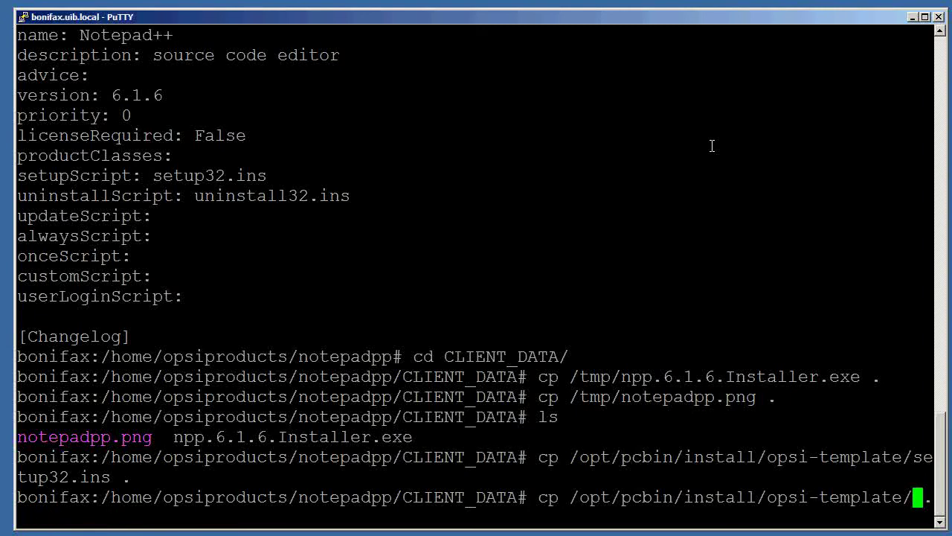
pyautogui.write('uninstall32.sin')
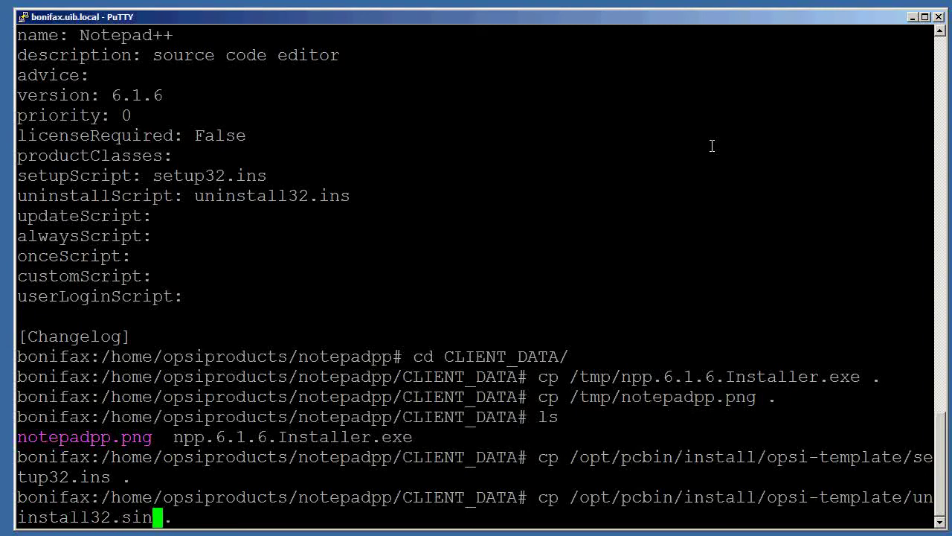
pyautogui.press('BackSpace')
pyautogui.press('BackSpace')
pyautogui.press('BackSpace')
pyautogui.write('ins')
pyautogui.press('Return')
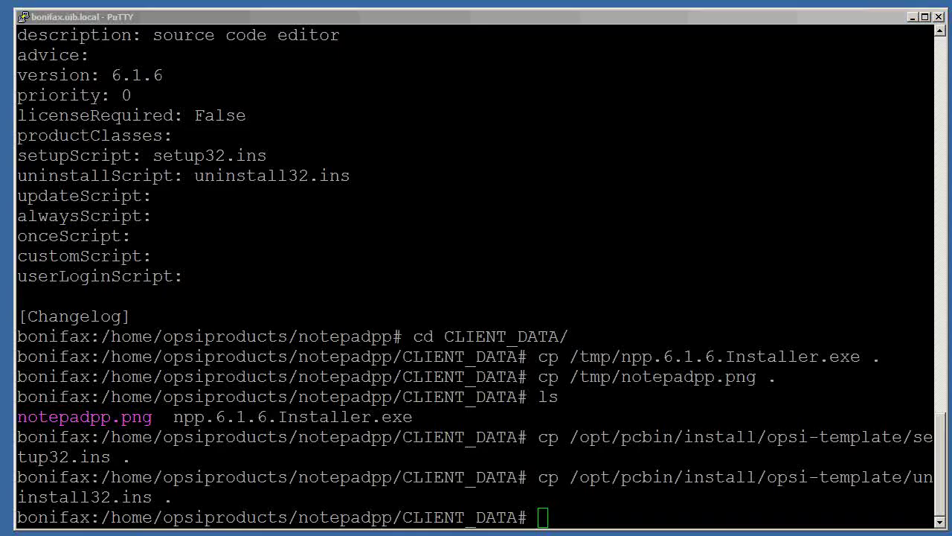
# In Firefox on opsi.org, open the opsi Getting Started PDF from documentation + info.
pyautogui.hotkey('alt', 'Tab')
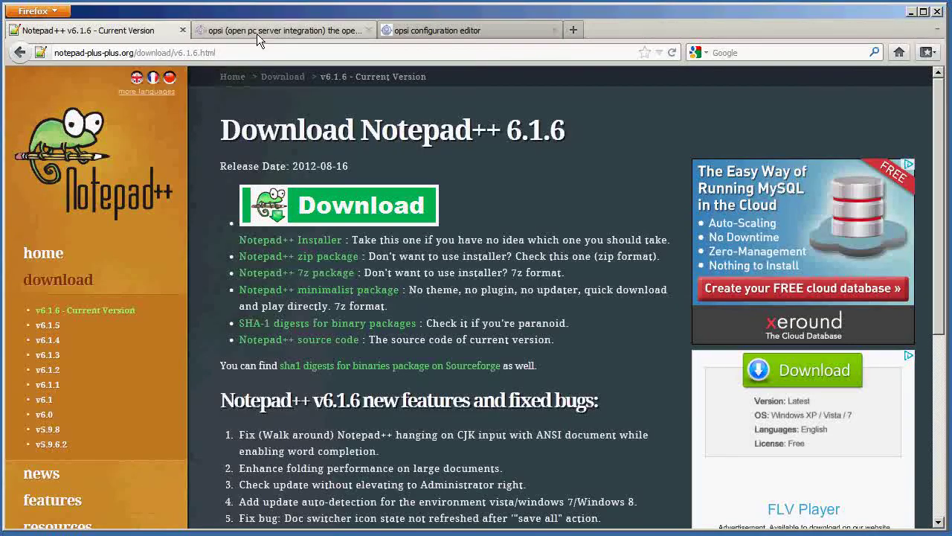
pyautogui.click(257, 32)
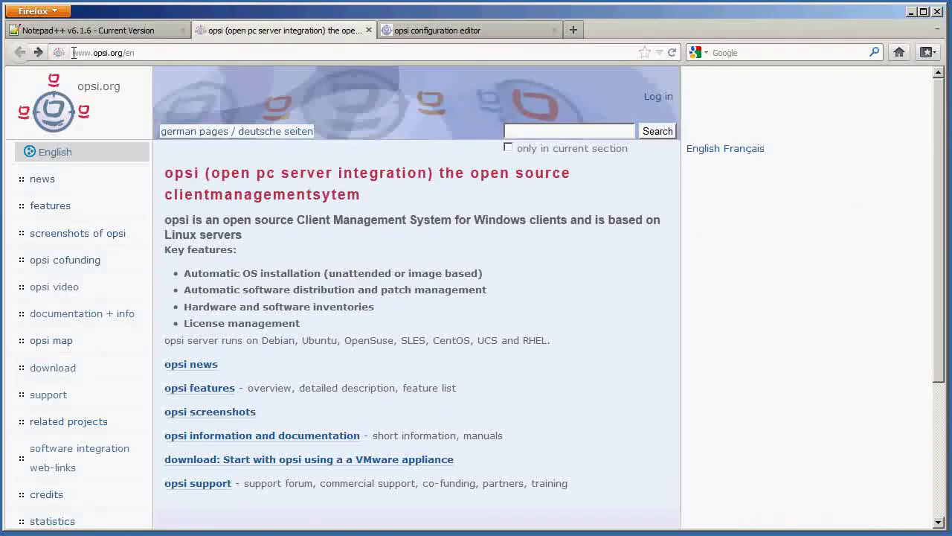
pyautogui.moveTo(153, 52); pyautogui.dragTo(64, 49)
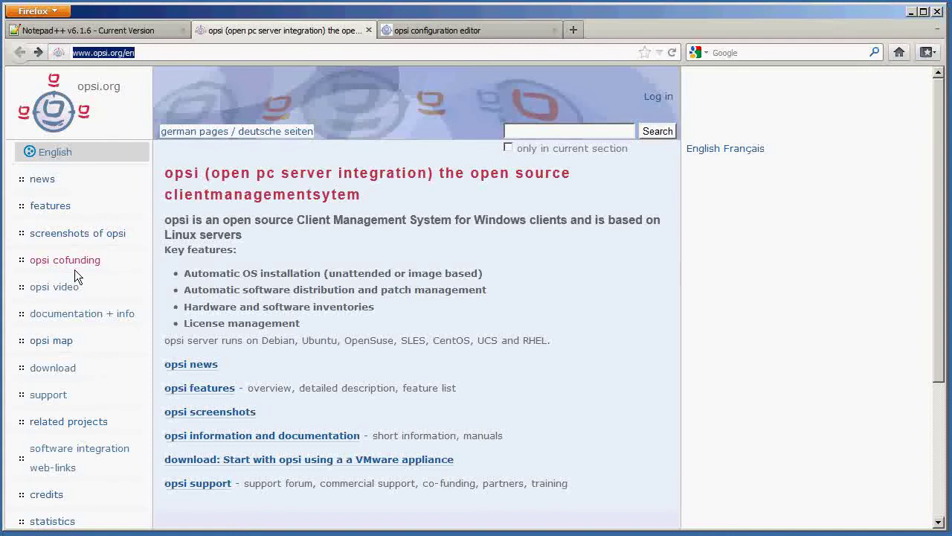
pyautogui.click(76, 317)
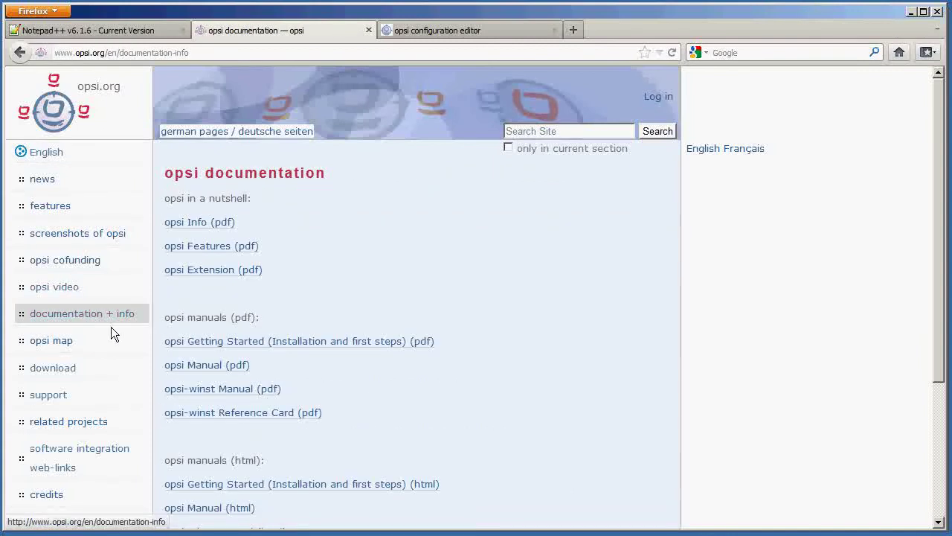
pyautogui.click(252, 346)
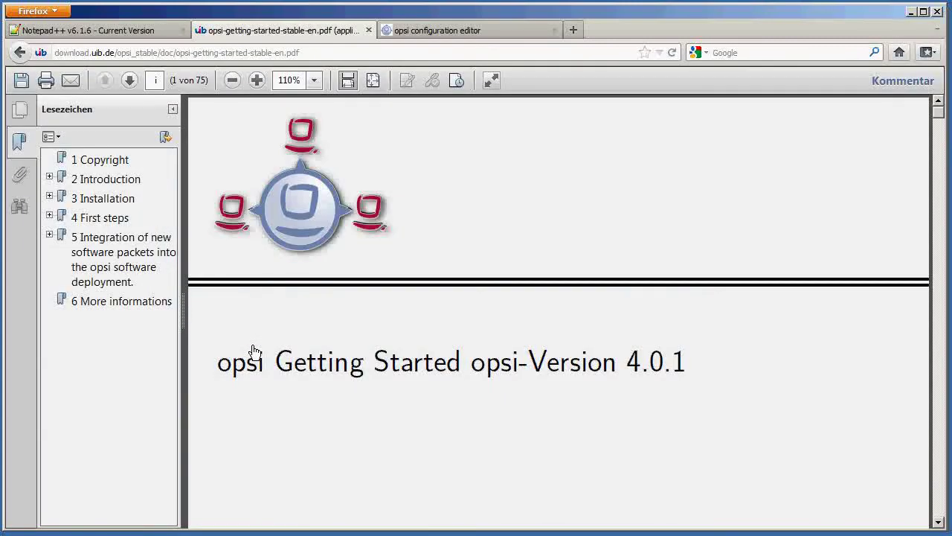
# Jump to Chapter 5 and scroll to Figure 5.1 on page 43.
pyautogui.click(129, 254)
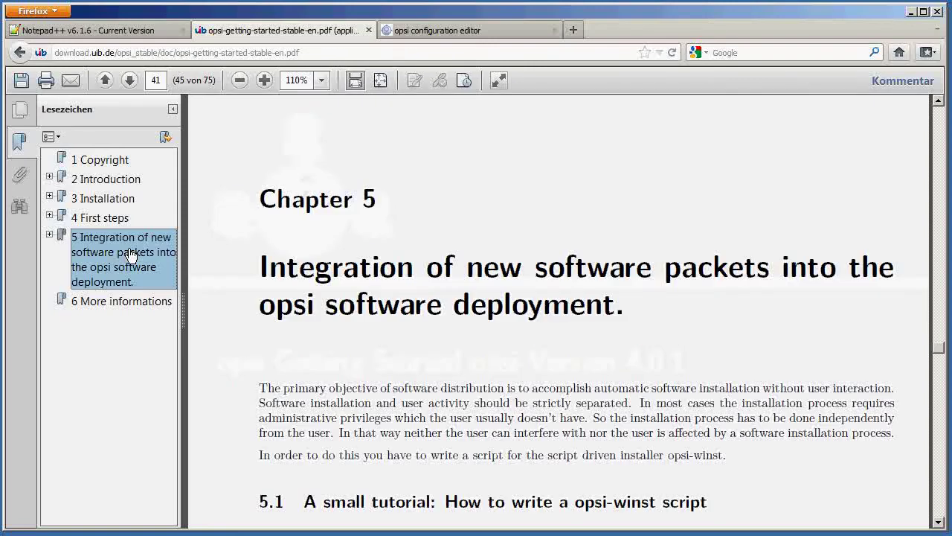
pyautogui.scroll(-6, 250, 310)
pyautogui.scroll(-15, 250, 310)
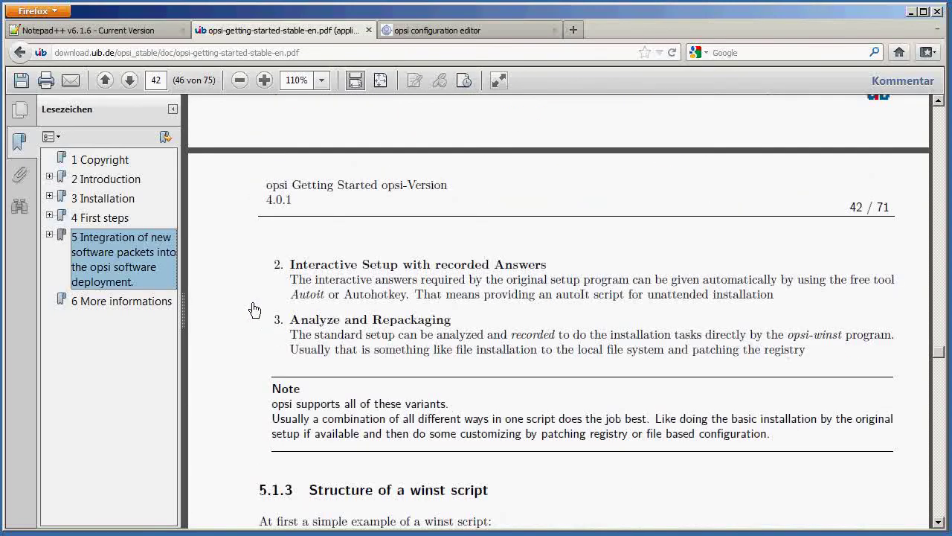
pyautogui.scroll(-4, 253, 309)
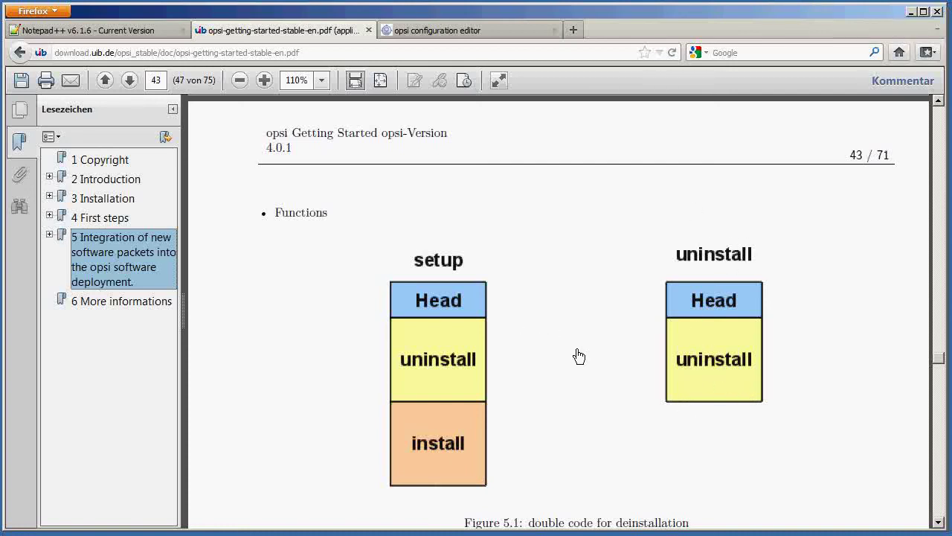
pyautogui.scroll(-8, 579, 355)
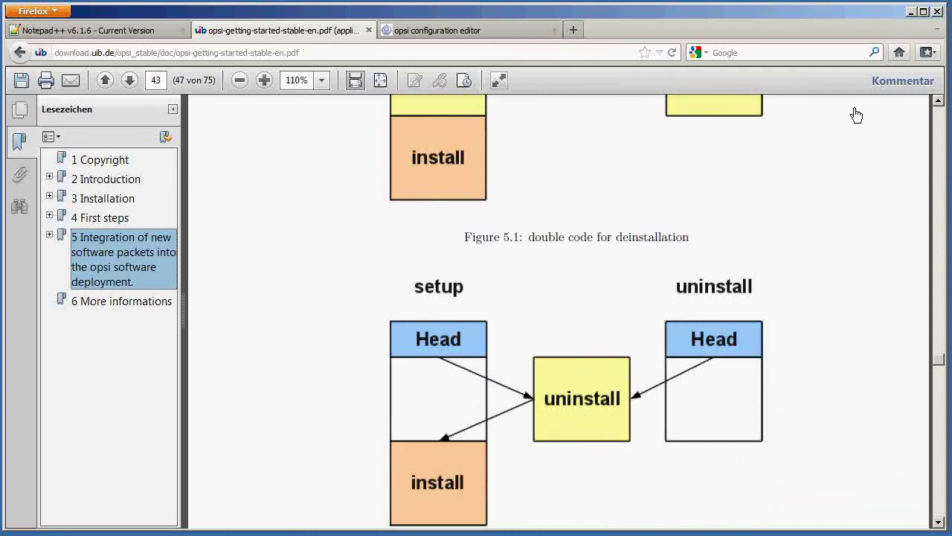
# Minimize Firefox and copy delsub32.ins from /opt/pcbin/install/opsi-template into the current directory.
pyautogui.click(912, 13)
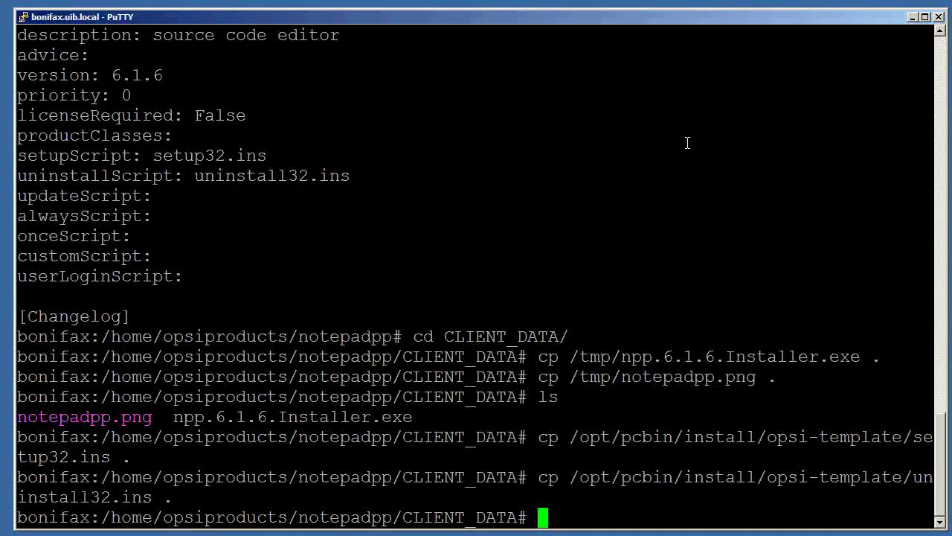
pyautogui.press('Up')
pyautogui.press('BackSpace')
pyautogui.press('BackSpace')
pyautogui.press('BackSpace')
pyautogui.press('BackSpace')
pyautogui.press('BackSpace')
pyautogui.press('BackSpace')
pyautogui.press('BackSpace')
pyautogui.press('BackSpace')
pyautogui.press('BackSpace')
pyautogui.press('BackSpace')
pyautogui.press('BackSpace')
pyautogui.press('BackSpace')
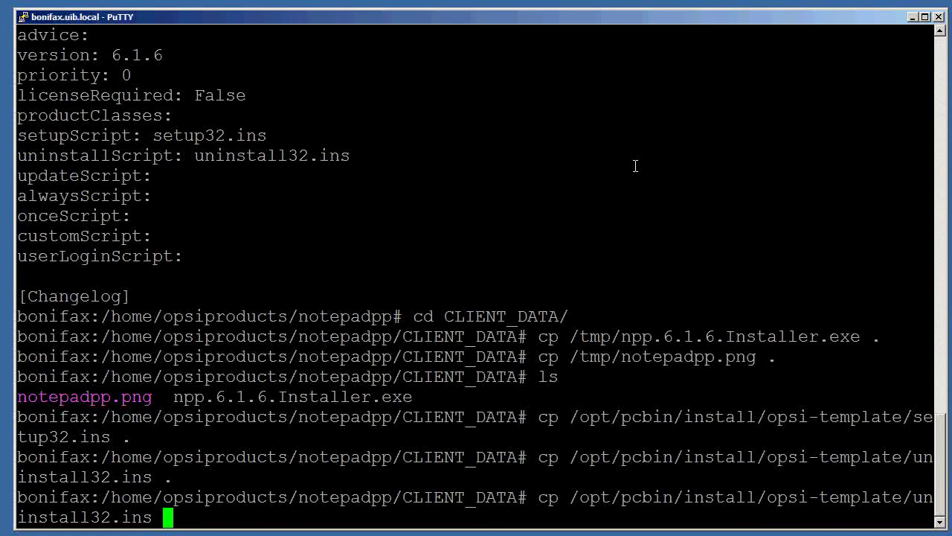
pyautogui.press('BackSpace')
pyautogui.press('BackSpace')
pyautogui.press('BackSpace')
pyautogui.press('BackSpace')
pyautogui.press('BackSpace')
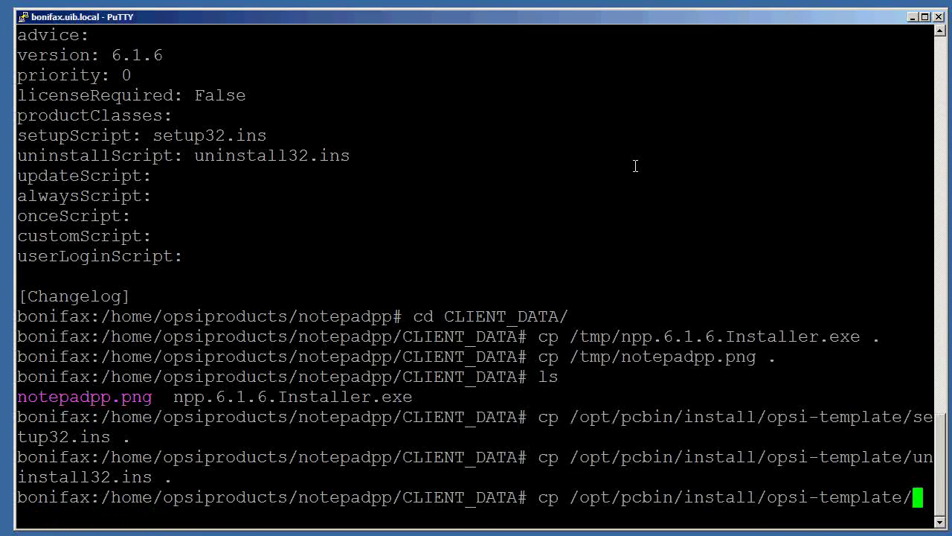
pyautogui.write('delsub')
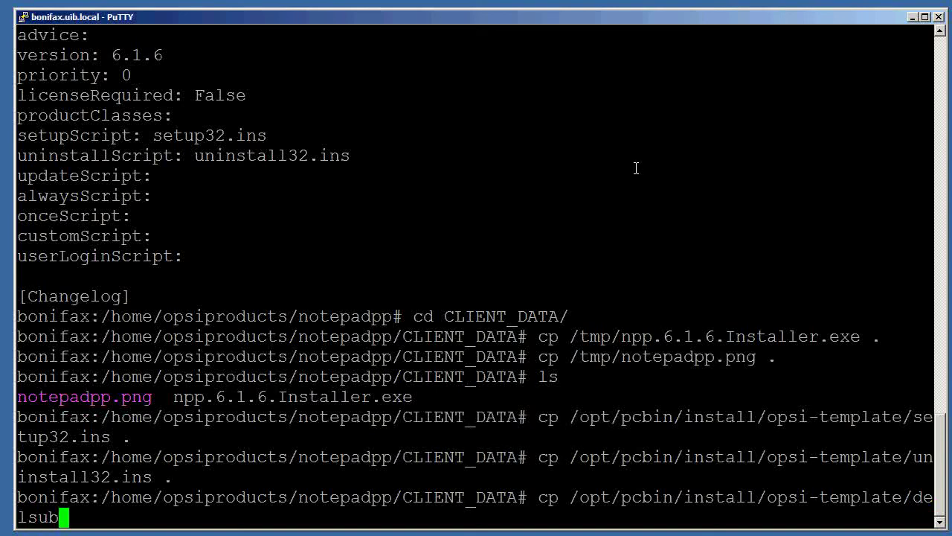
pyautogui.write('32.ins ')
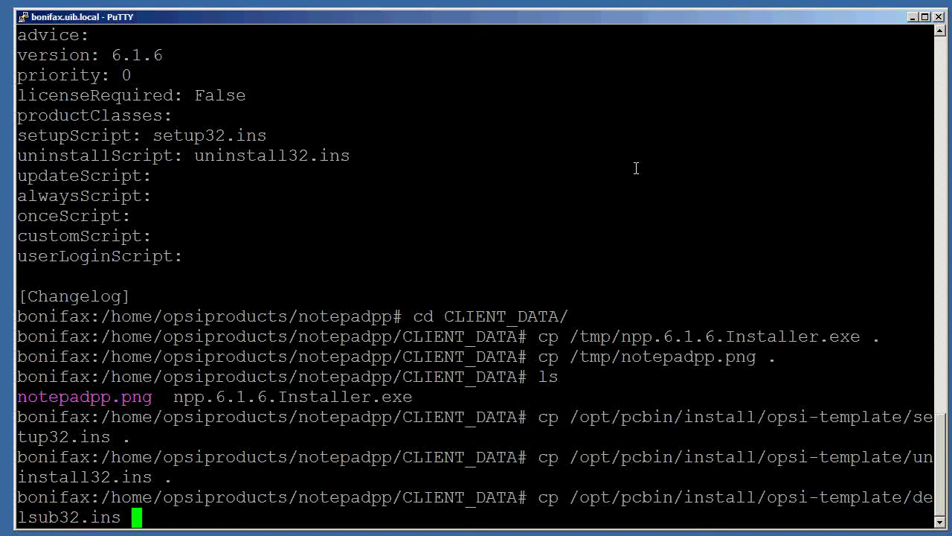
pyautogui.write('.')
pyautogui.press('Return')
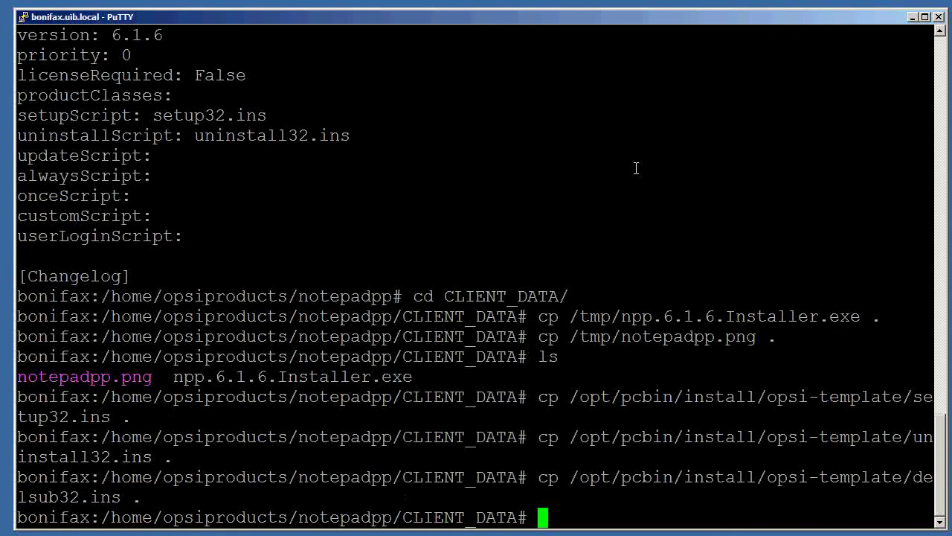